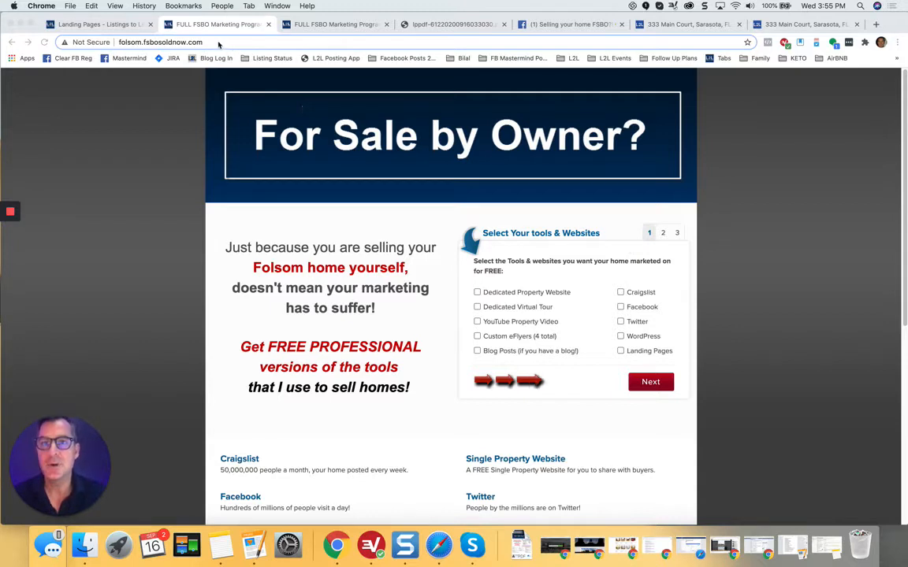
# Step: Highlight the Folsom FSBO page URL, then switch to the Charleston FSBO resource page
pyautogui.click(211, 41)
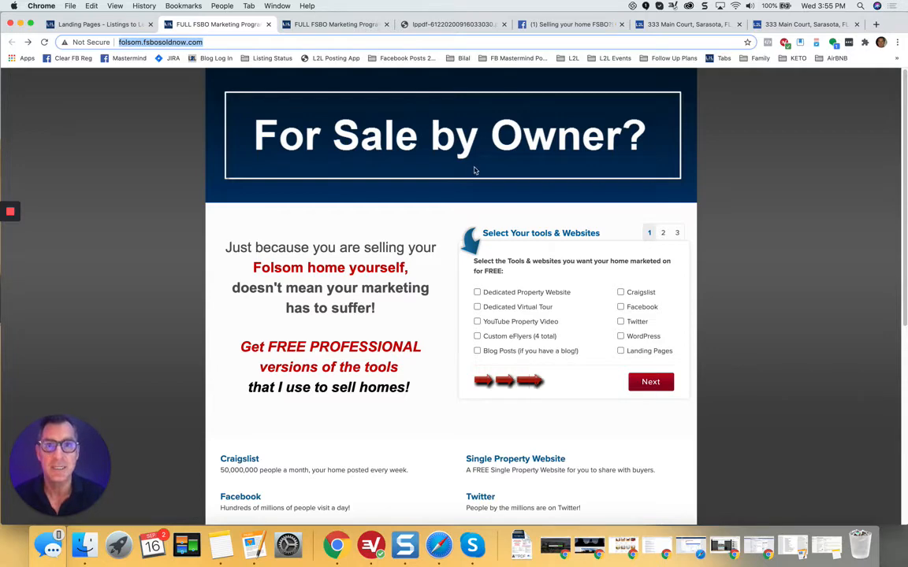
pyautogui.click(327, 25)
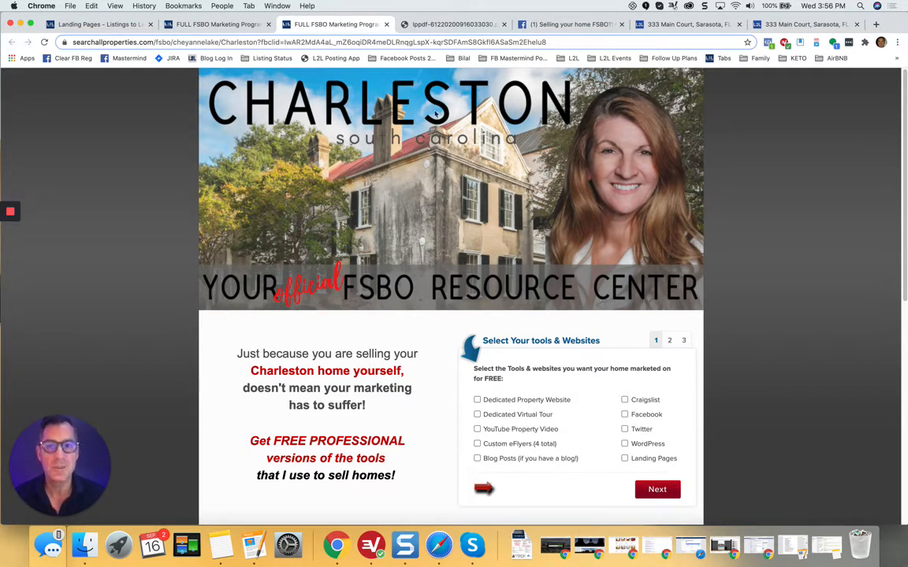
# Step: Glance at the FSBO flyer PDF and Rocklin email, then bring up the Facebook post sharing the Folsom page
pyautogui.click(448, 28)
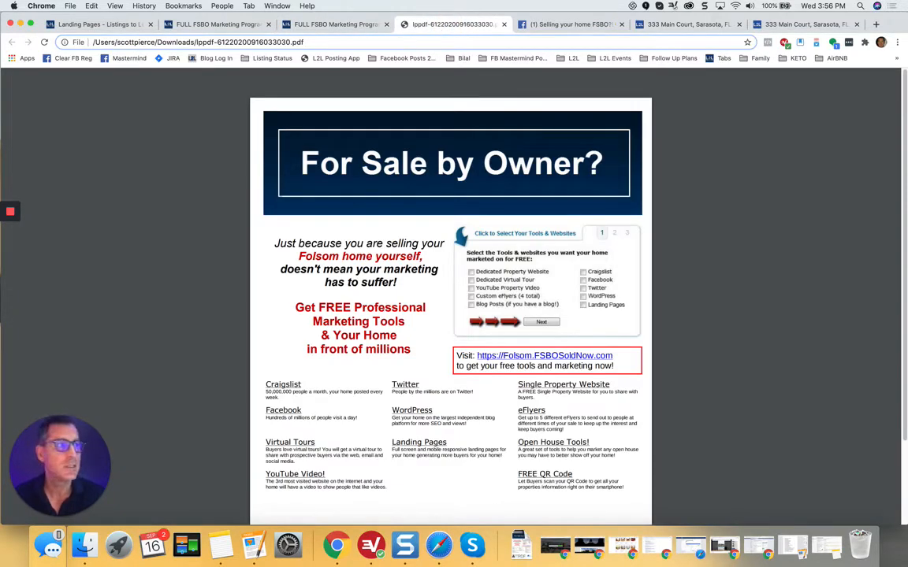
pyautogui.moveTo(906, 123); pyautogui.dragTo(252, 123)
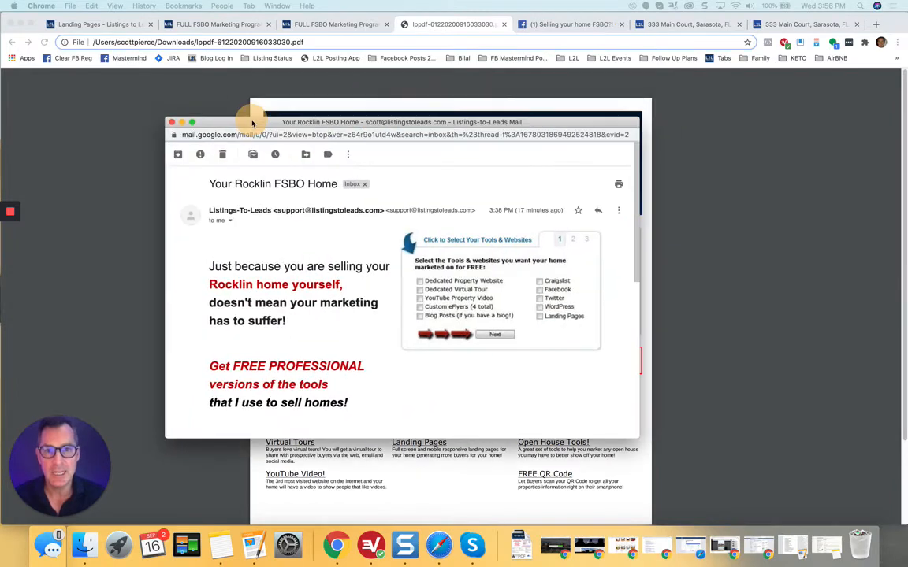
pyautogui.click(182, 122)
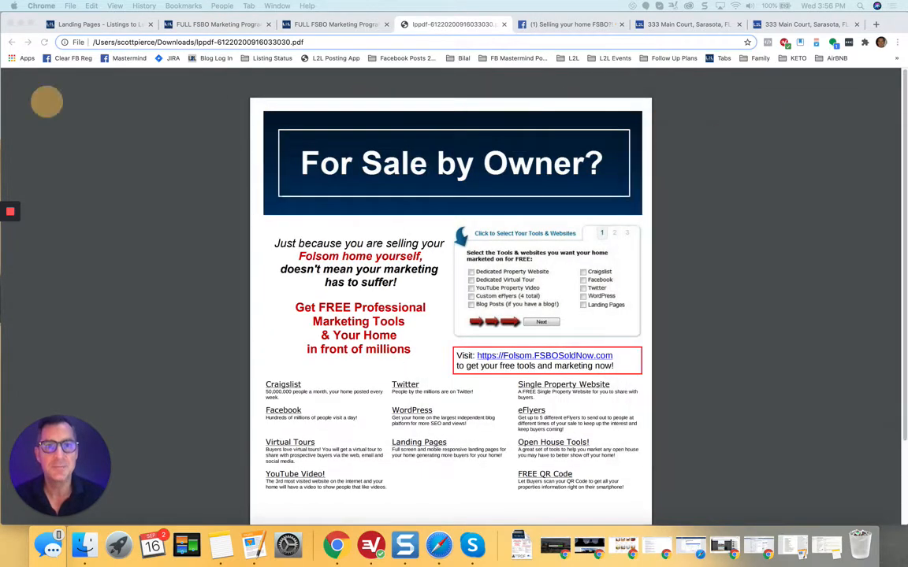
pyautogui.click(570, 24)
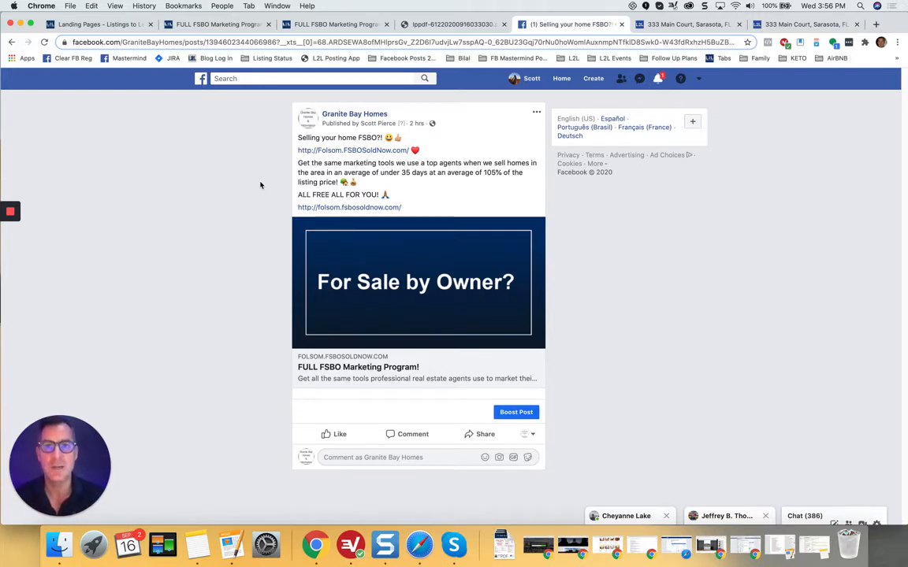
# Step: Compare the Folsom and Charleston FSBO landing pages side by side
pyautogui.click(207, 26)
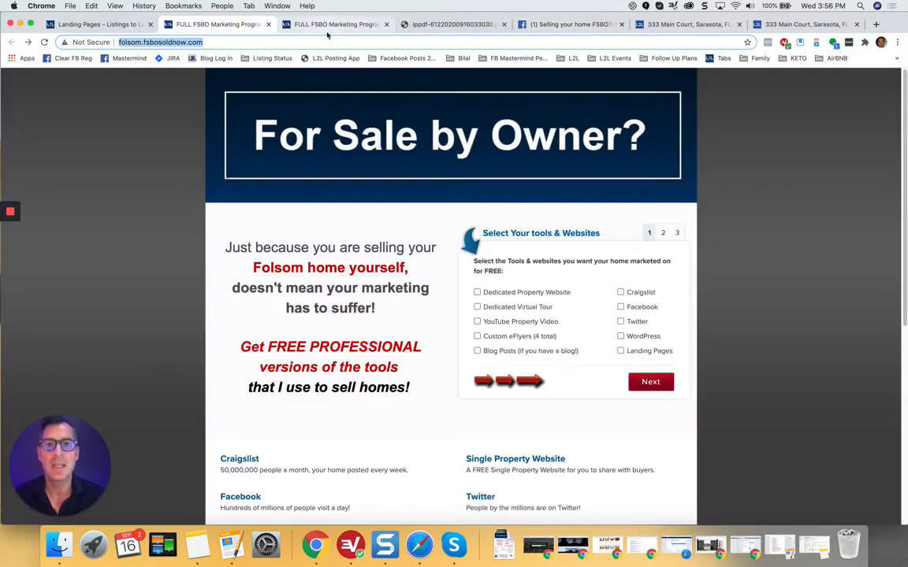
pyautogui.click(330, 25)
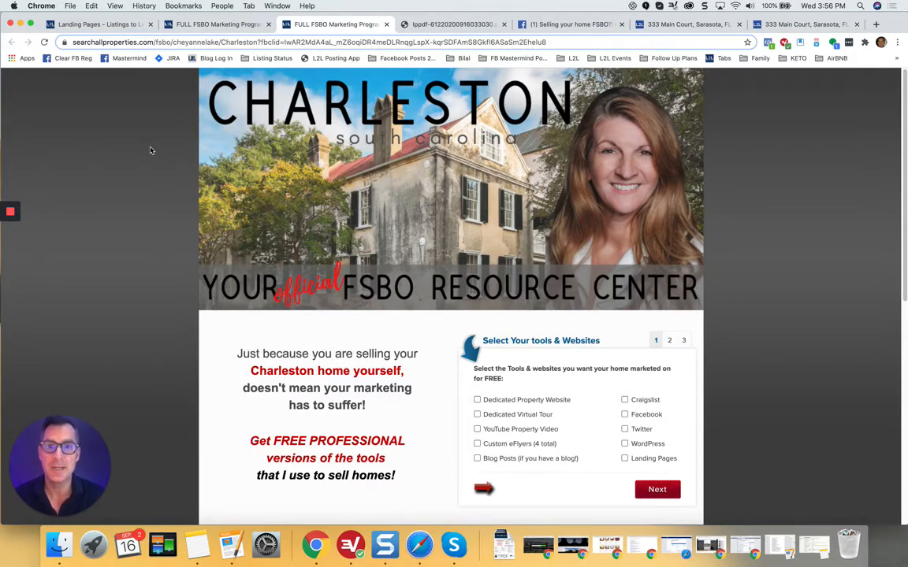
pyautogui.click(239, 27)
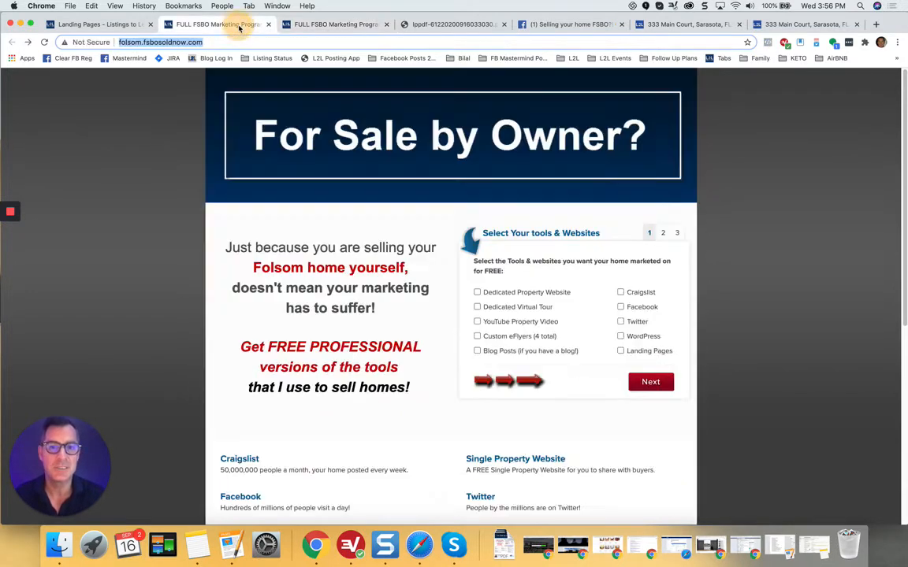
pyautogui.click(329, 27)
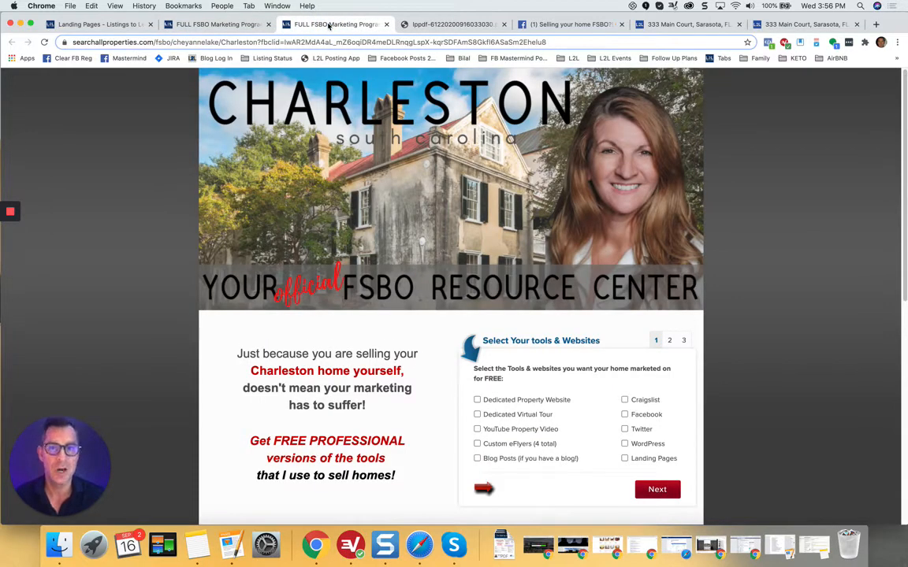
pyautogui.click(682, 26)
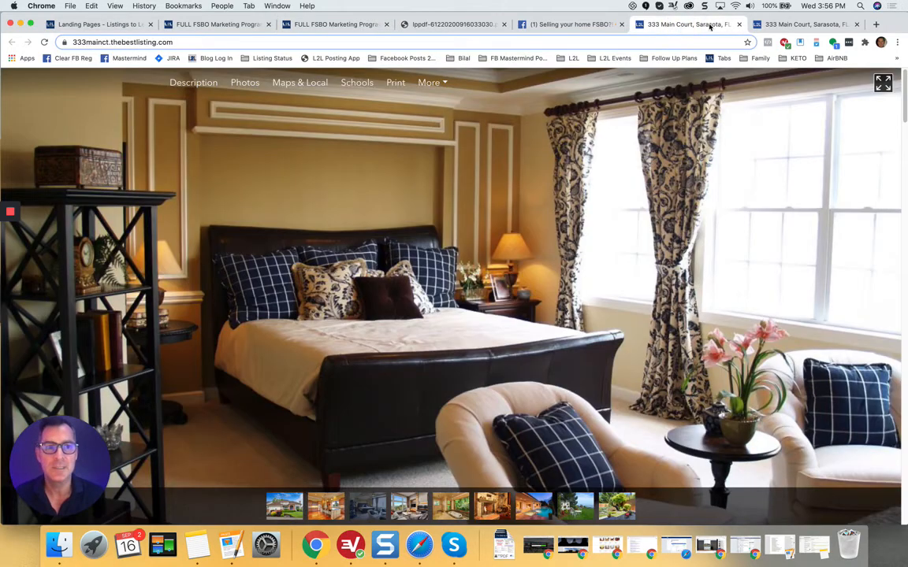
pyautogui.click(794, 26)
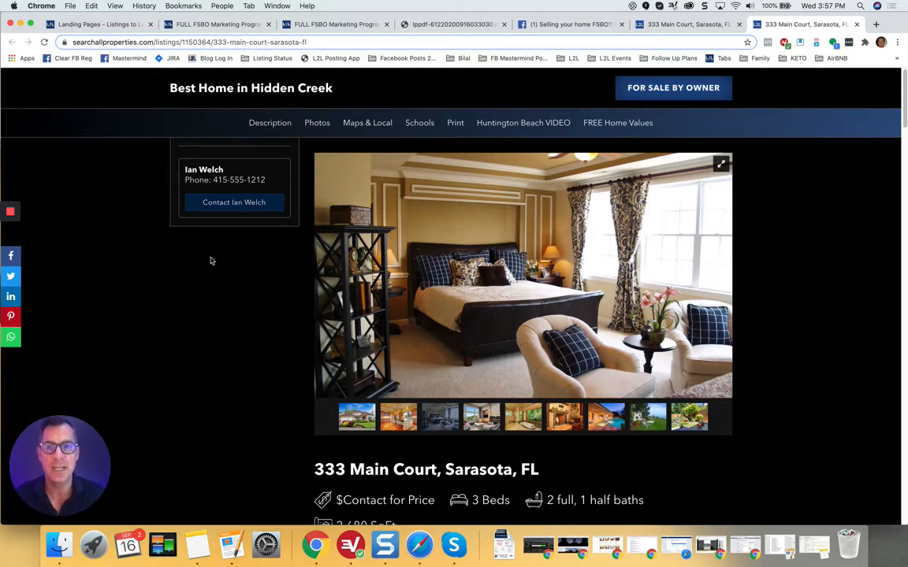
pyautogui.click(107, 29)
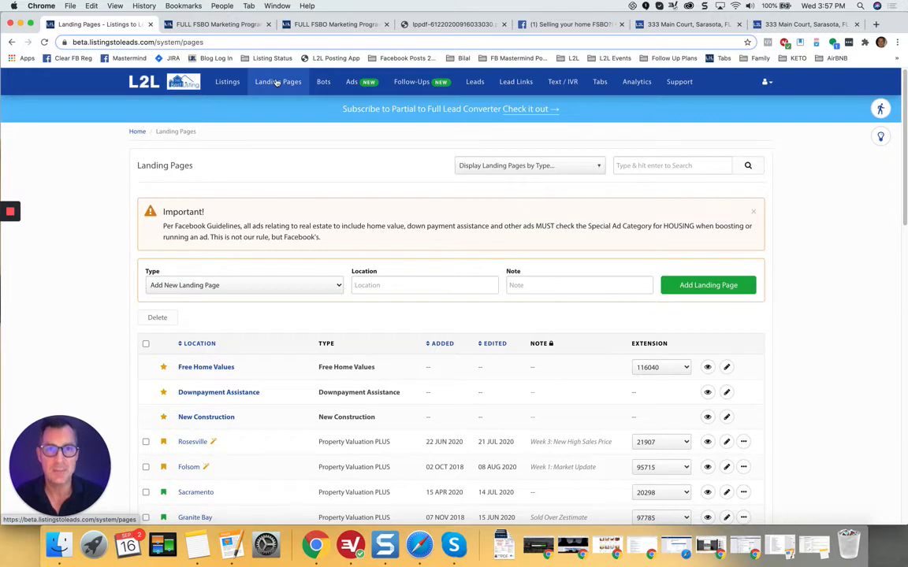
# Step: Filter landing pages to FSBO type, showing Rocklin, Roseville, Granite Bay and Folsom
pyautogui.click(597, 167)
pyautogui.moveTo(600, 179); pyautogui.dragTo(602, 260)
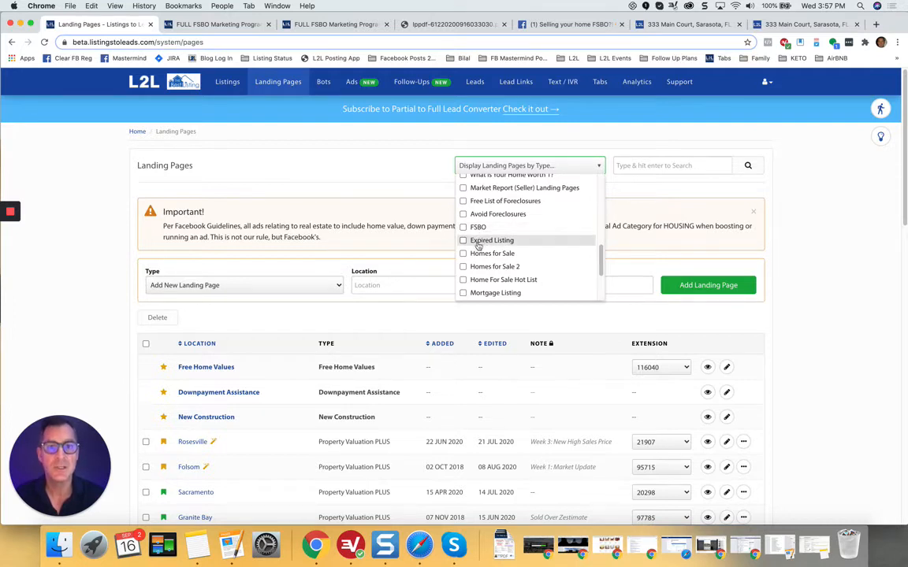
pyautogui.click(463, 228)
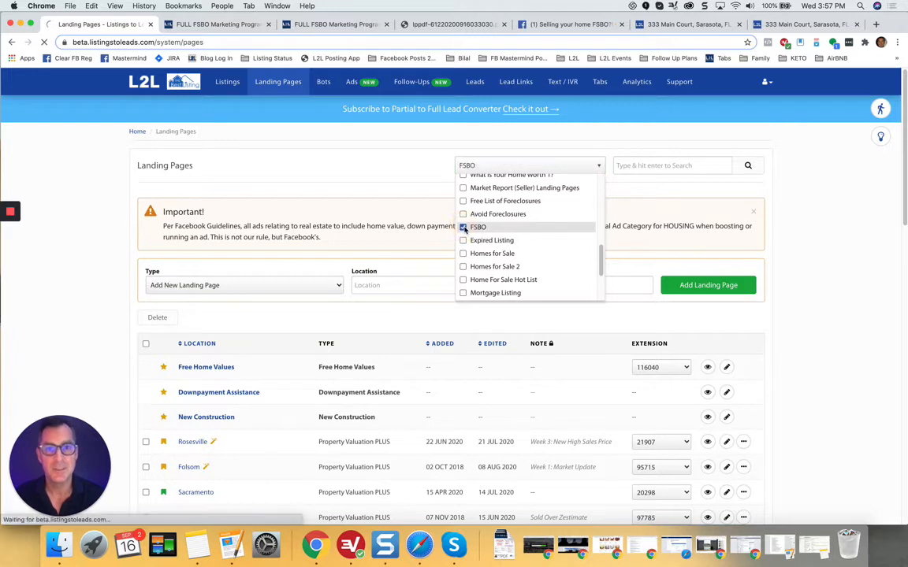
pyautogui.scroll(-2, 236, 330)
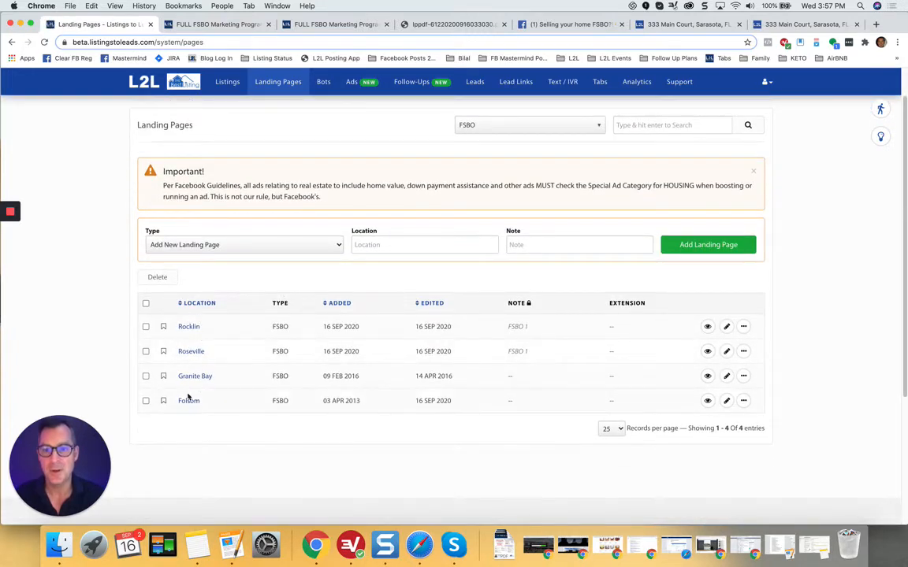
pyautogui.click(339, 246)
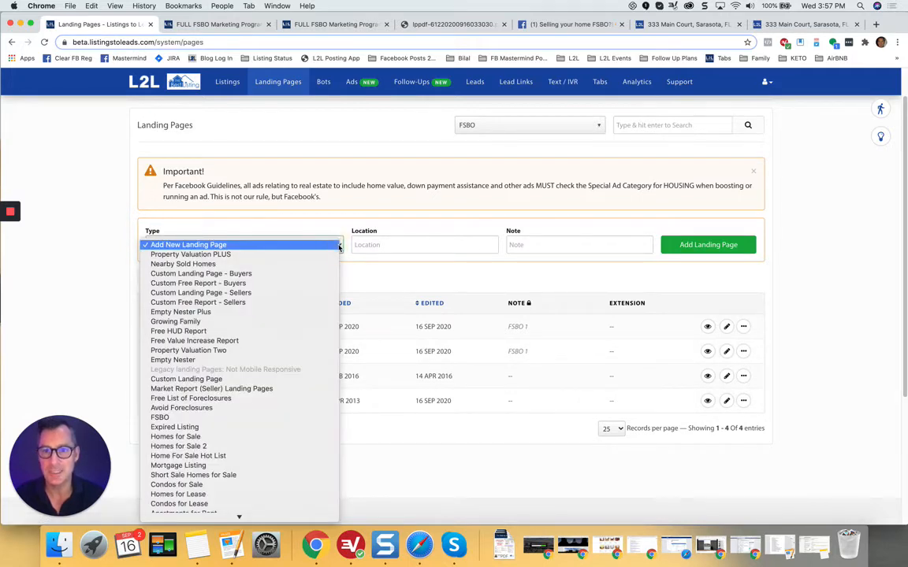
# Step: Add an FSBO landing page with location Flint and note 'FSBO Week 1'
pyautogui.click(201, 418)
pyautogui.click(417, 244)
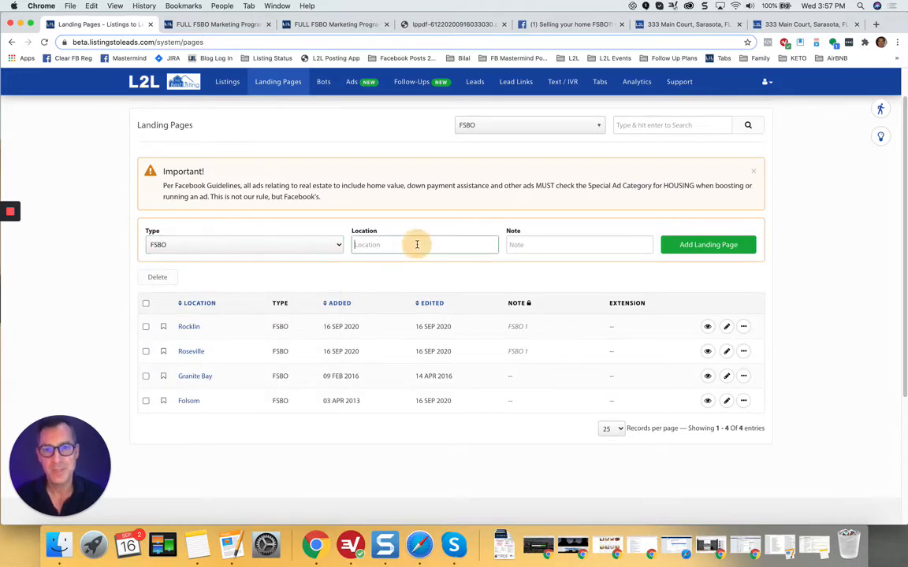
pyautogui.write('Flint')
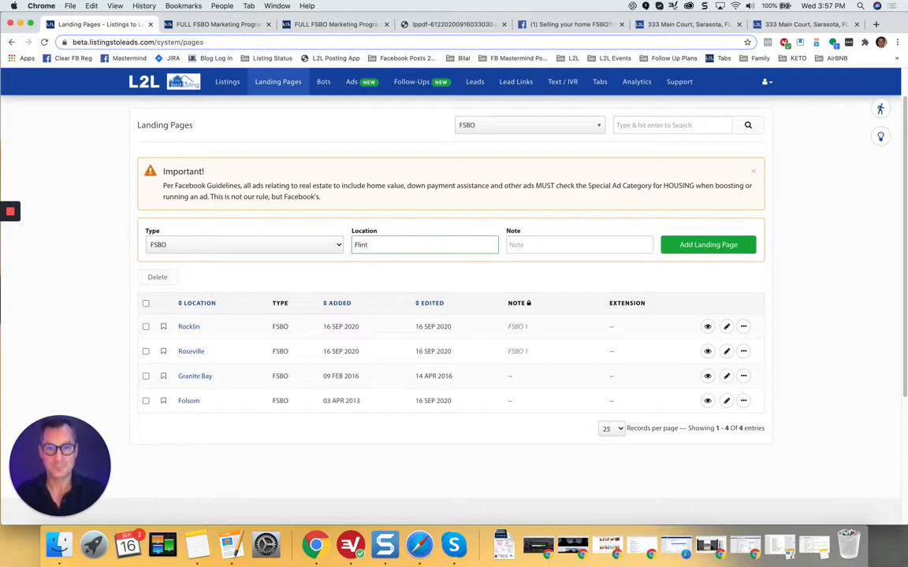
pyautogui.click(563, 246)
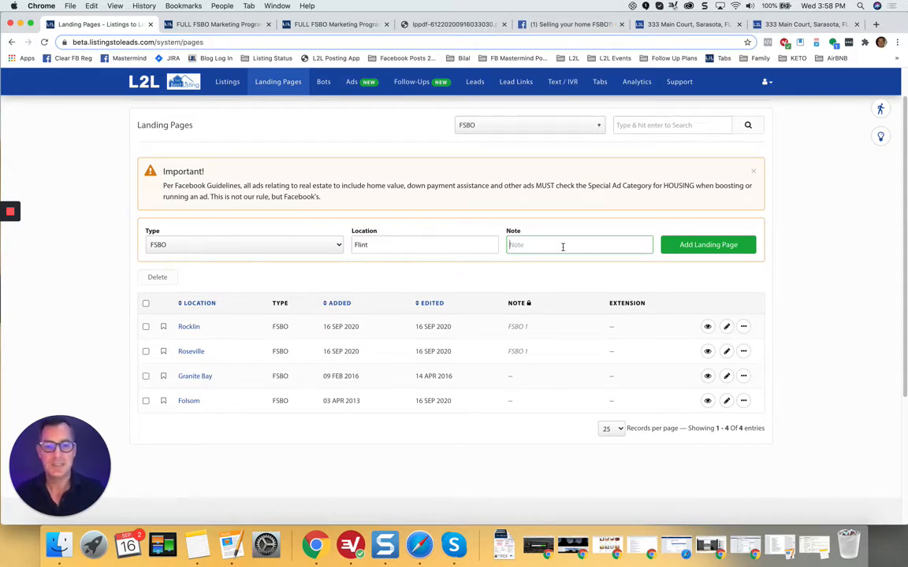
pyautogui.write('FSBO Week 1')
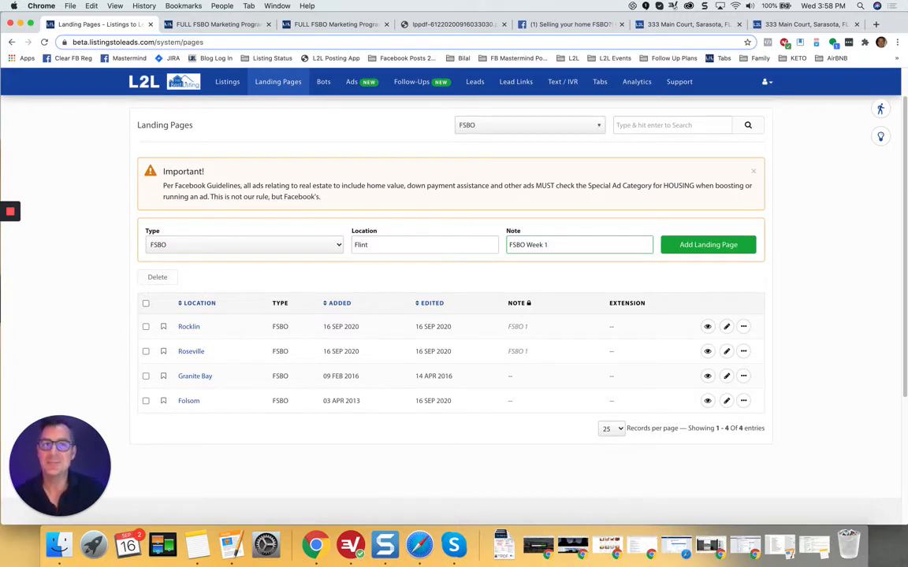
pyautogui.click(718, 249)
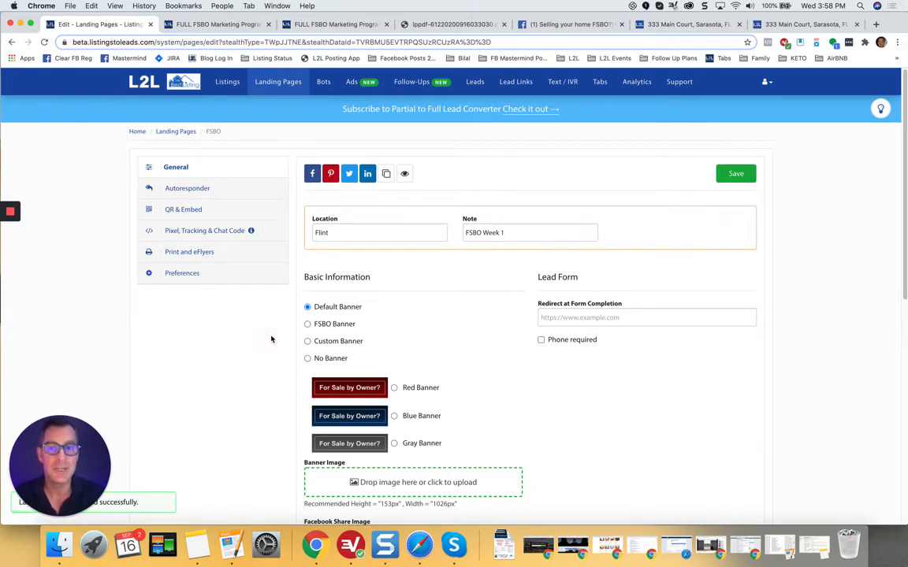
# Step: Give the Flint page the FSBO Banner in blue and save it
pyautogui.scroll(-3, 271, 339)
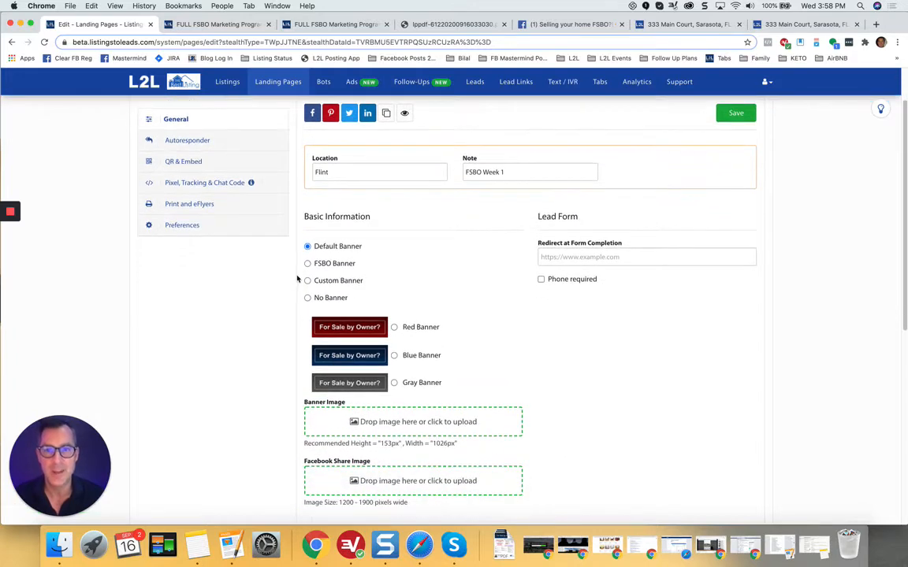
pyautogui.click(307, 264)
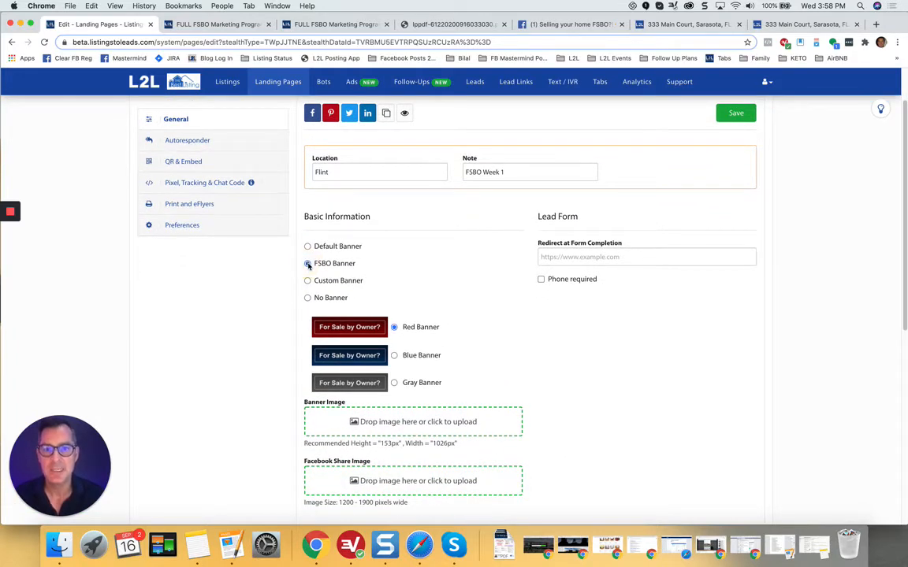
pyautogui.click(394, 355)
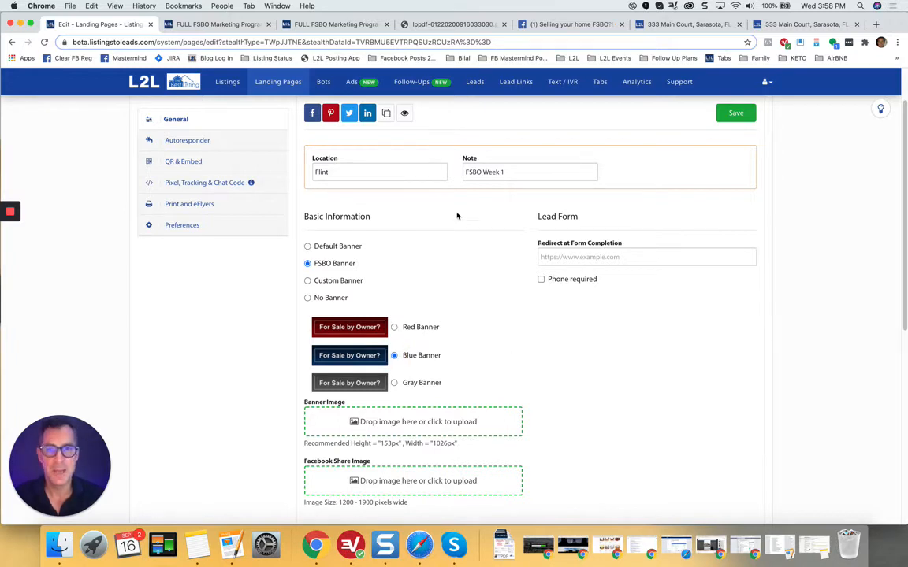
pyautogui.click(738, 115)
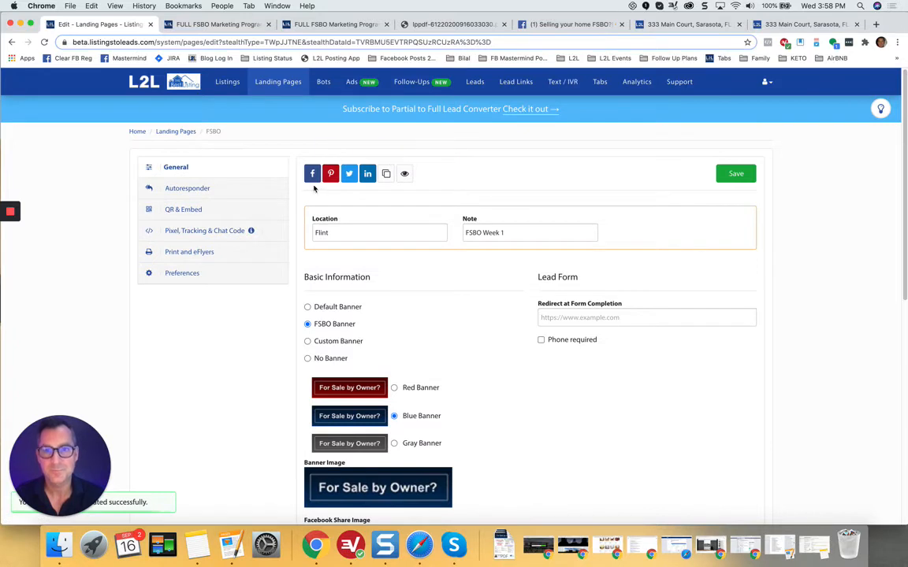
# Step: Preview the live Flint page, compare it with the Charleston FSBO page, and return to the editor
pyautogui.click(405, 175)
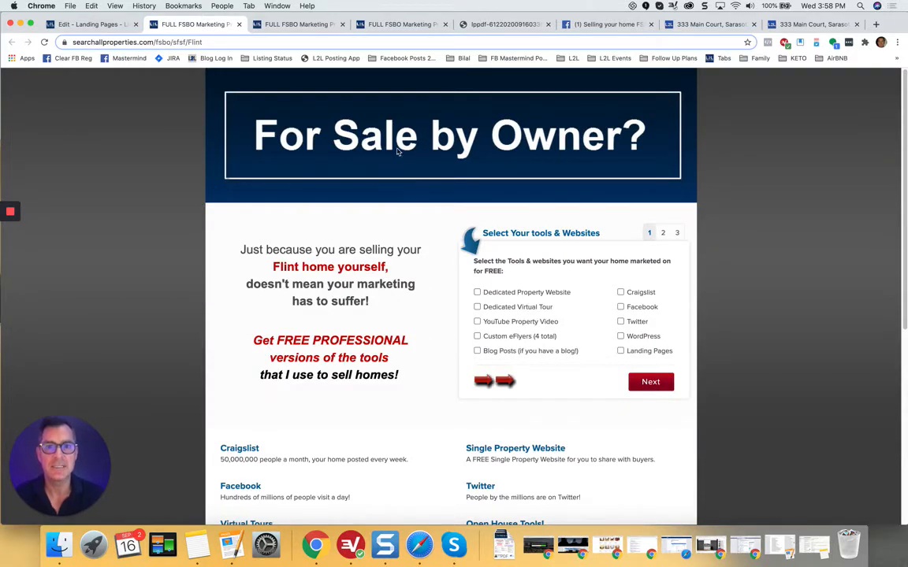
pyautogui.click(407, 25)
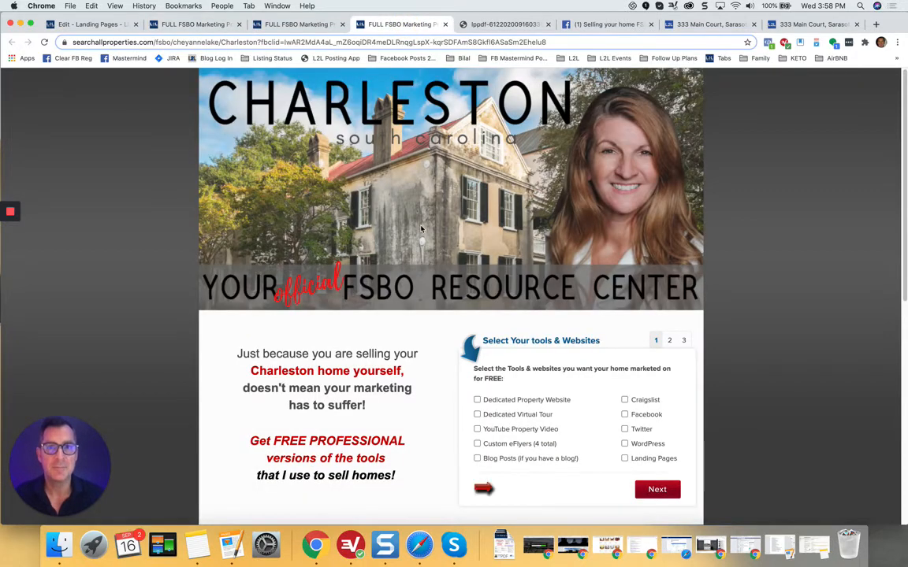
pyautogui.click(91, 25)
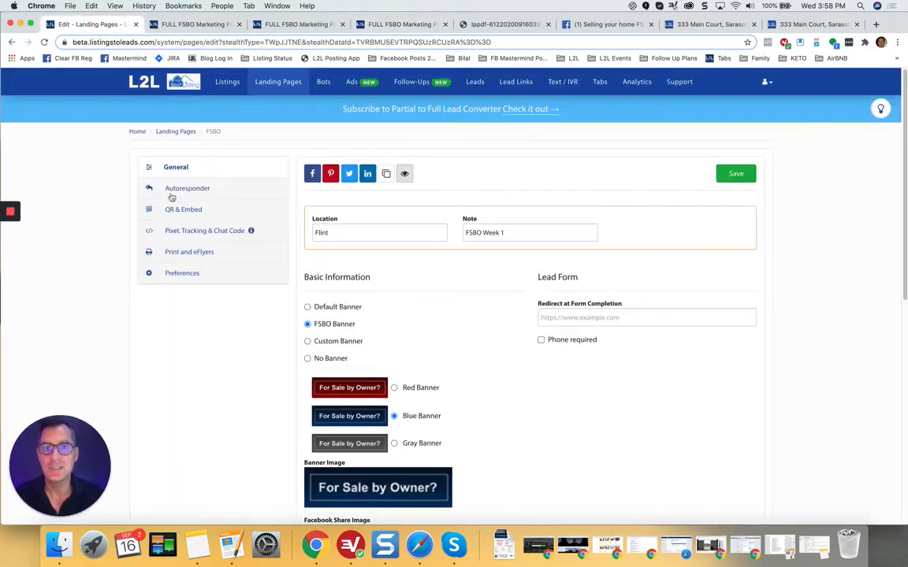
# Step: Switch the Flint page to Custom Banner, save it, and view the Charleston FSBO example
pyautogui.scroll(-2, 234, 355)
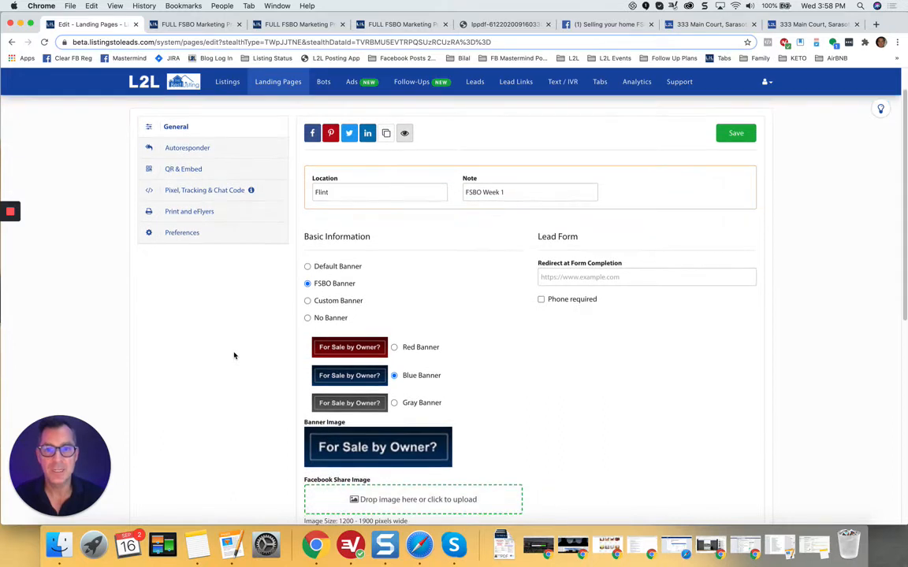
pyautogui.scroll(-3, 236, 347)
pyautogui.click(307, 200)
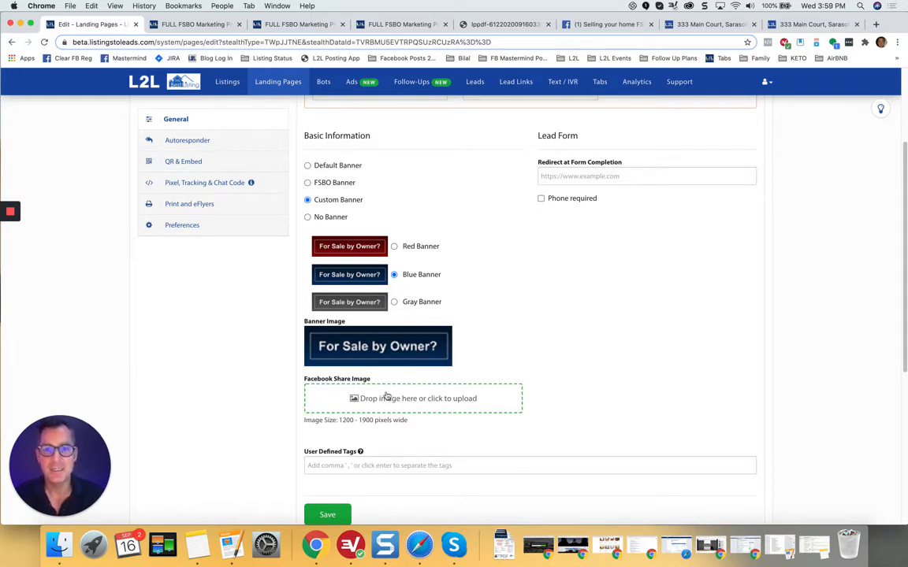
pyautogui.click(308, 166)
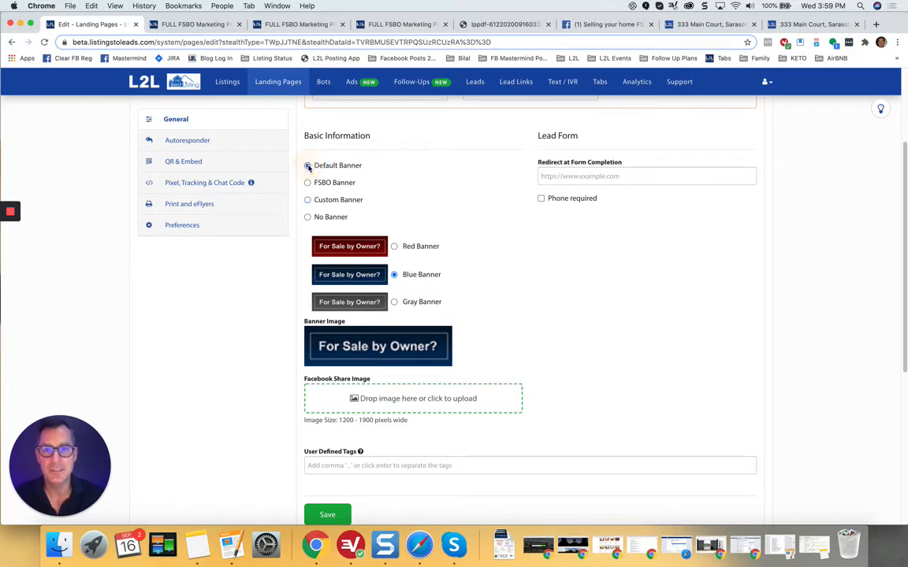
pyautogui.click(307, 201)
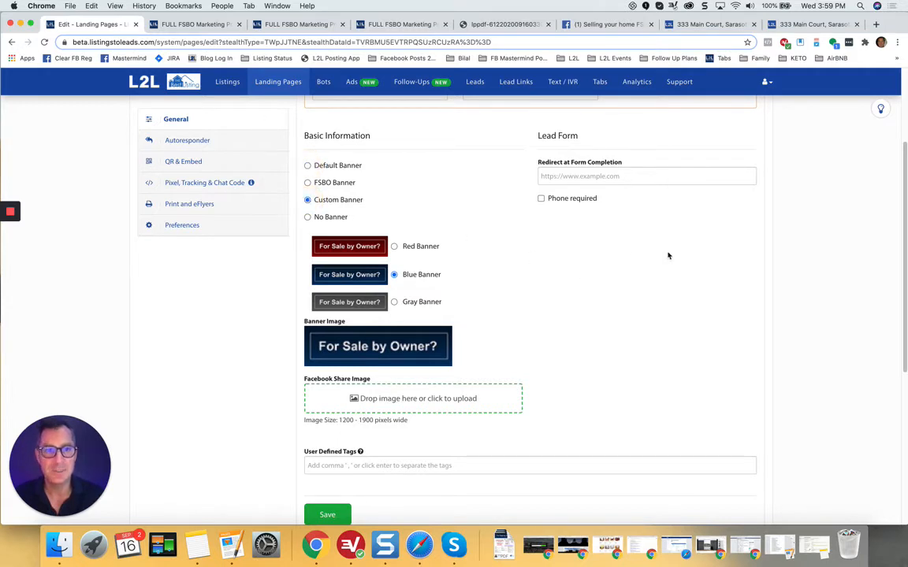
pyautogui.scroll(3, 668, 256)
pyautogui.click(740, 135)
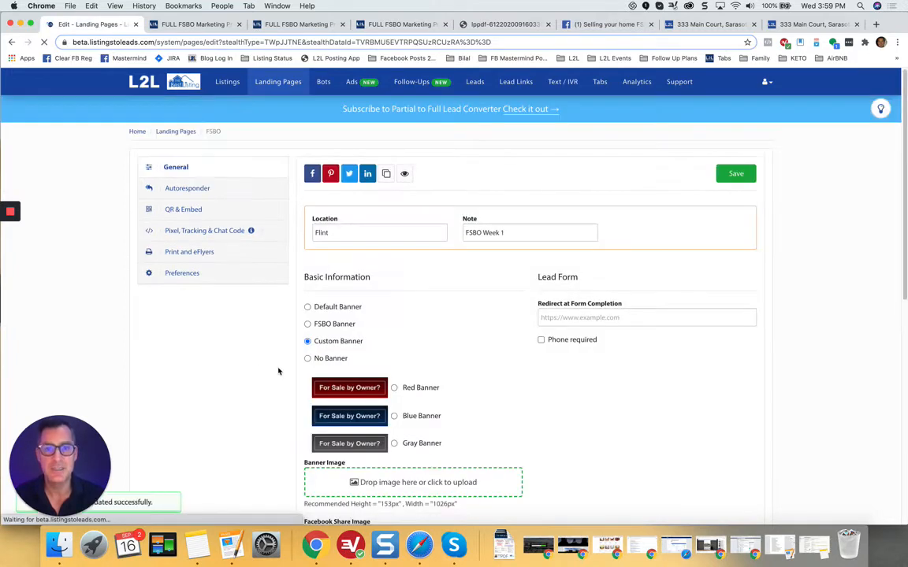
pyautogui.scroll(-3, 279, 370)
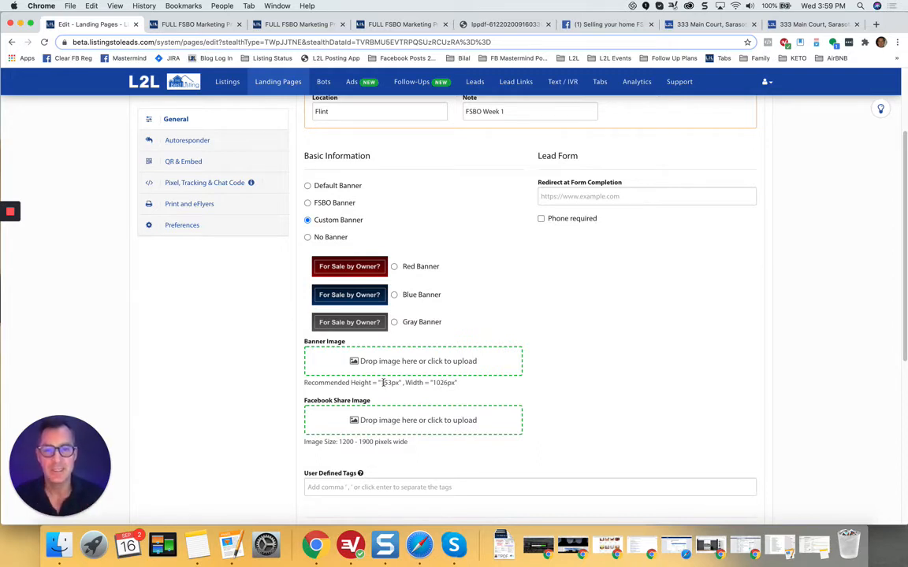
pyautogui.click(394, 26)
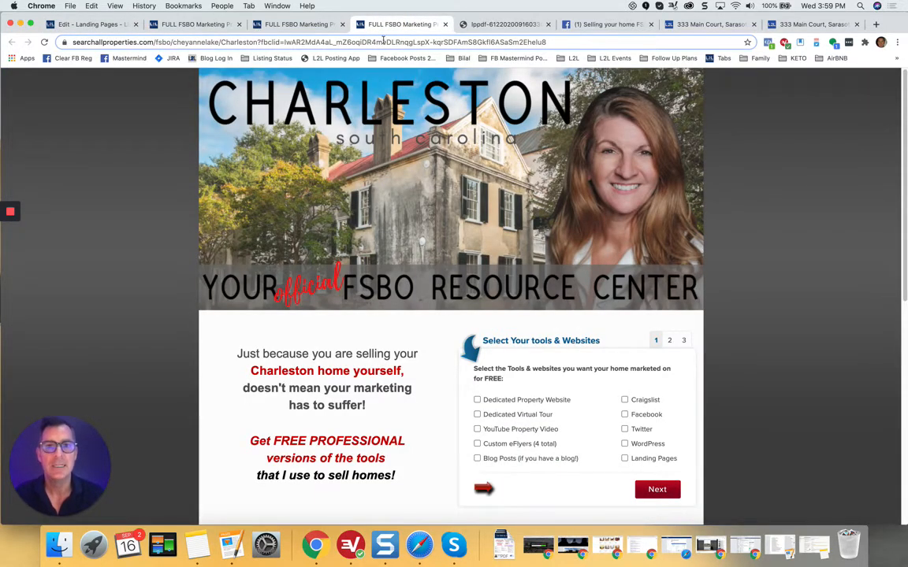
# Step: Restore the Flint page to the blue FSBO Banner and save it
pyautogui.click(111, 26)
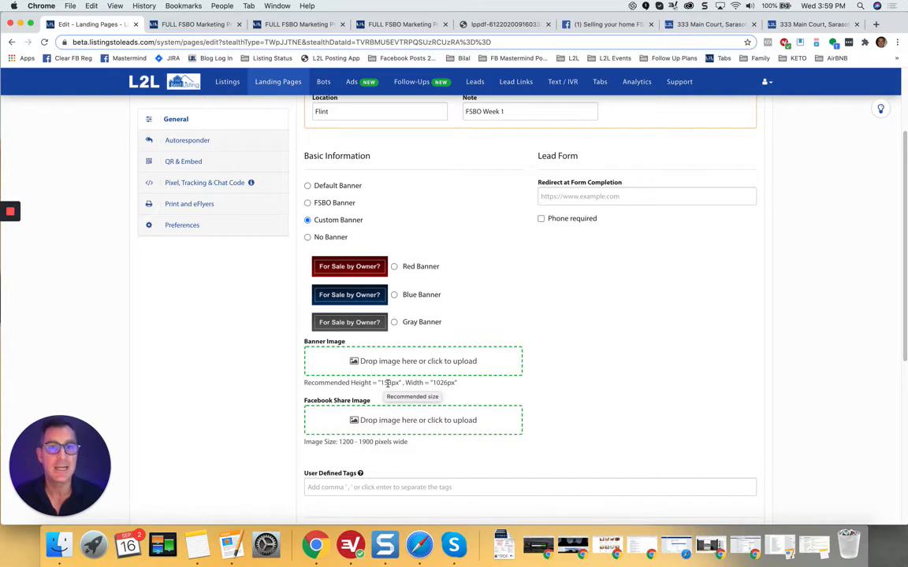
pyautogui.click(307, 203)
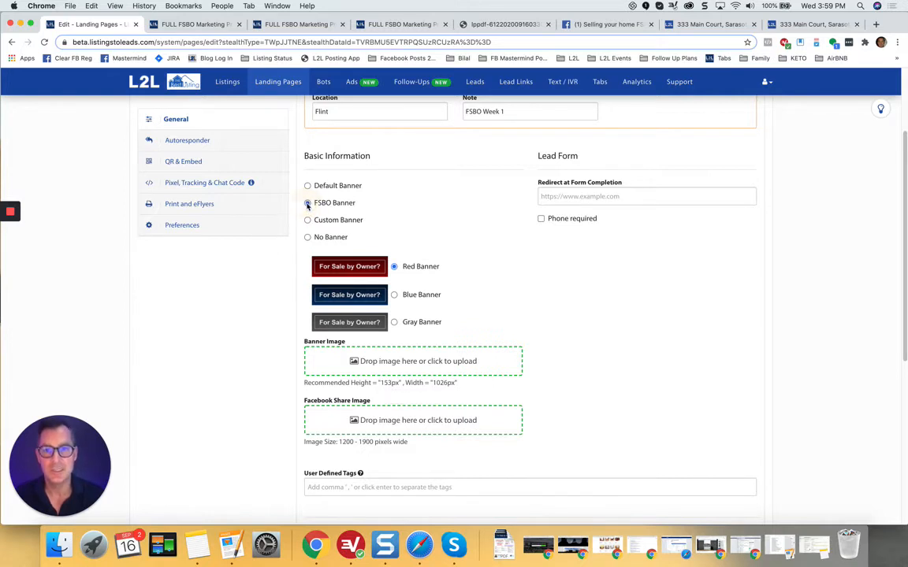
pyautogui.click(394, 295)
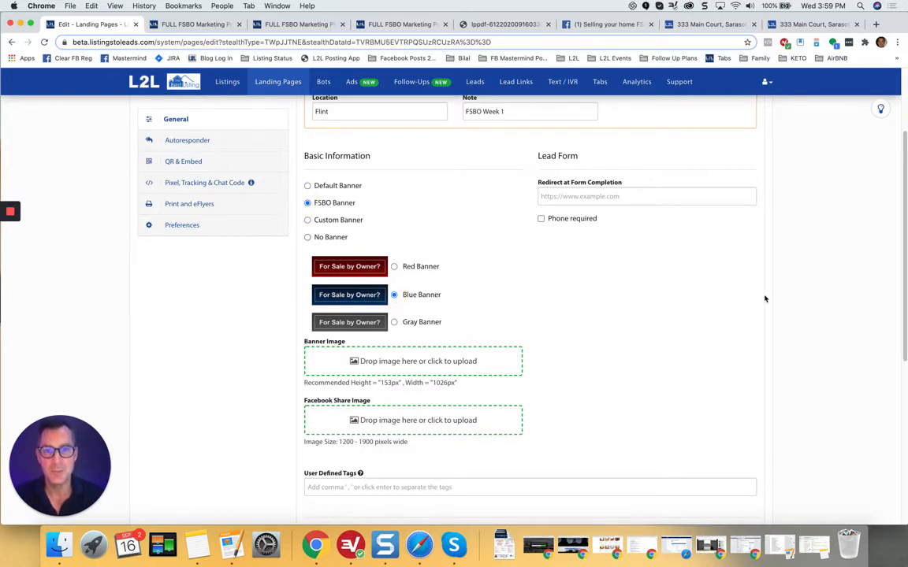
pyautogui.scroll(3, 766, 296)
pyautogui.click(736, 134)
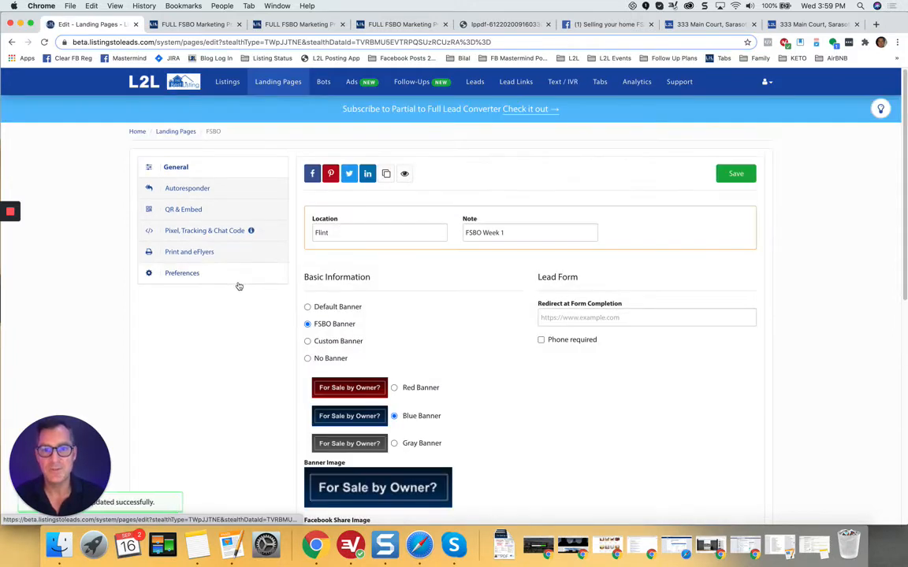
# Step: Print the Version 1 flyer from Print and eFlyers and open the downloaded PDF
pyautogui.click(187, 254)
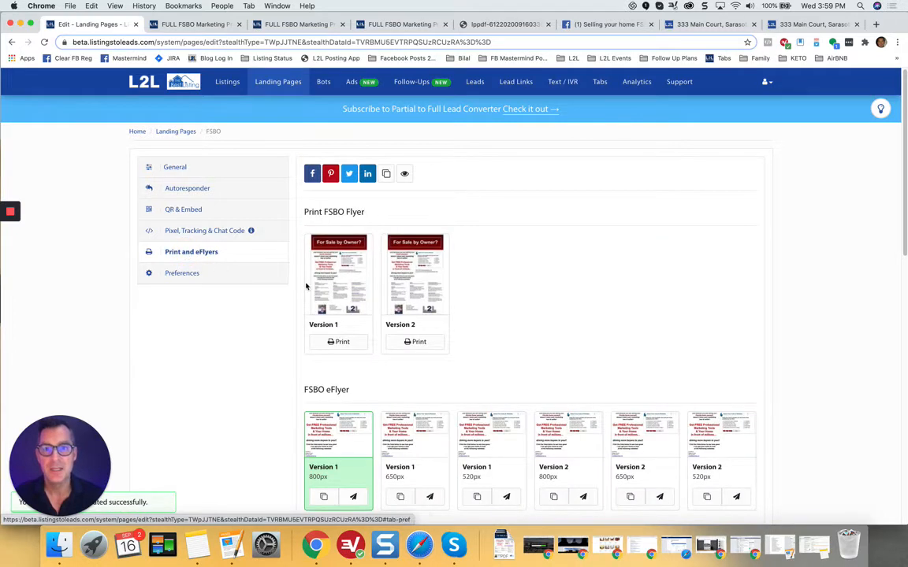
pyautogui.scroll(-1, 358, 354)
pyautogui.scroll(-1, 359, 355)
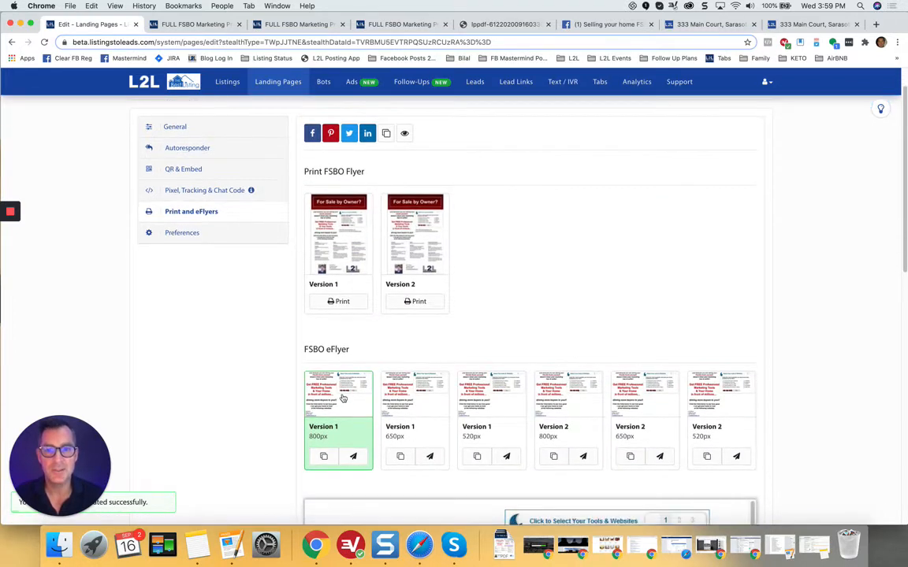
pyautogui.click(341, 301)
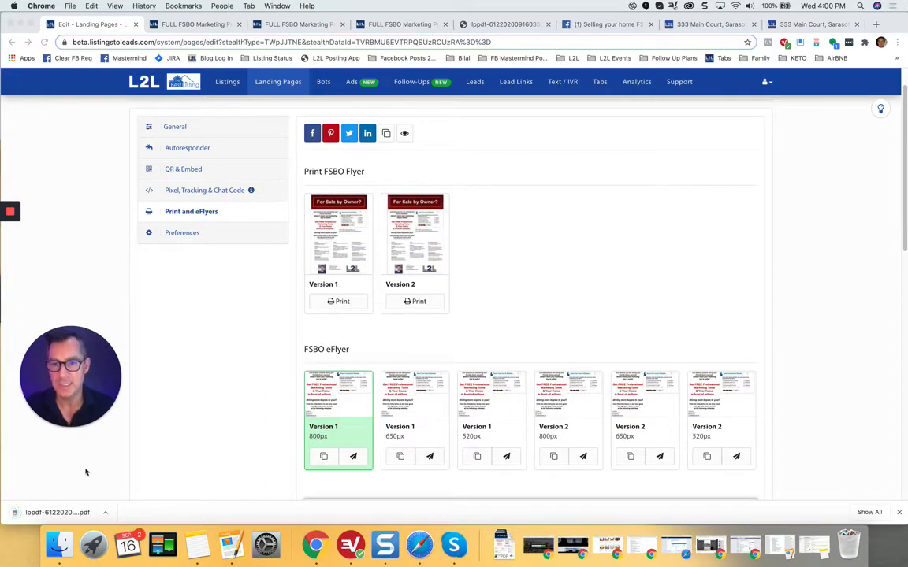
pyautogui.click(76, 514)
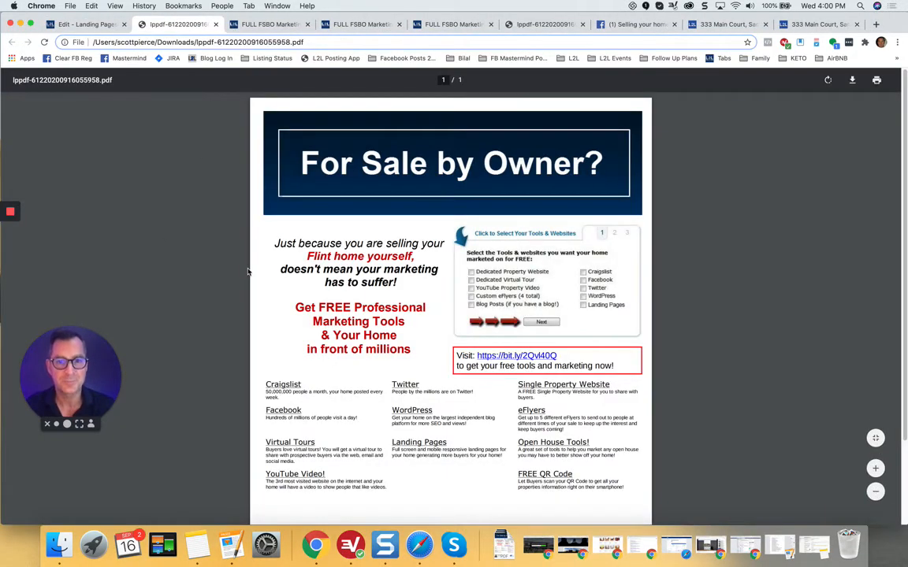
# Step: Scroll through the Flint FSBO flyer PDF, then go back to the landing page editor
pyautogui.scroll(-2, 247, 272)
pyautogui.scroll(2, 372, 141)
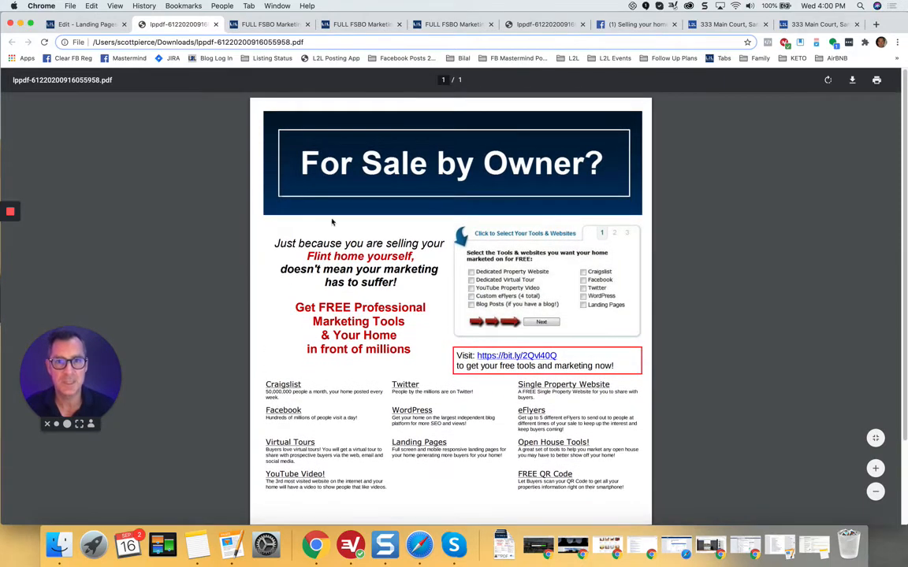
pyautogui.scroll(-2, 331, 223)
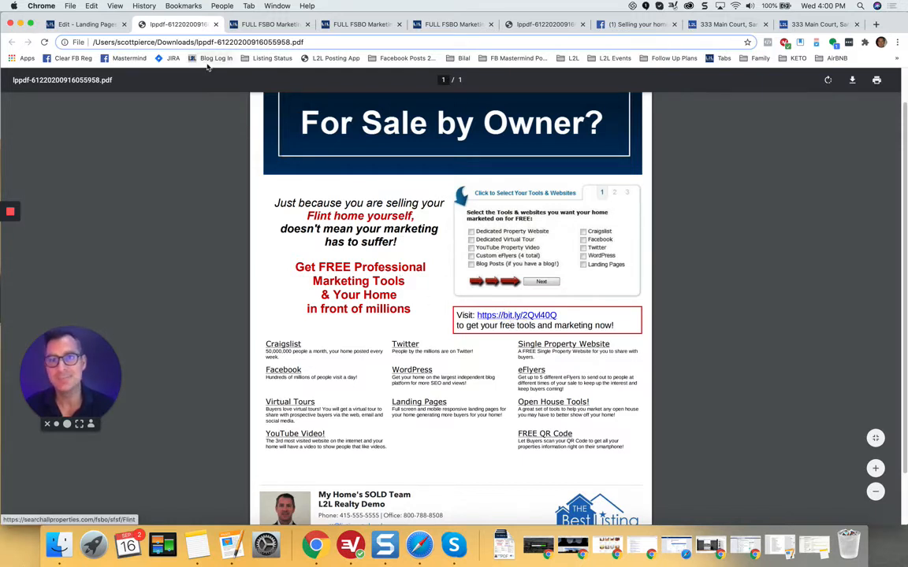
pyautogui.click(87, 25)
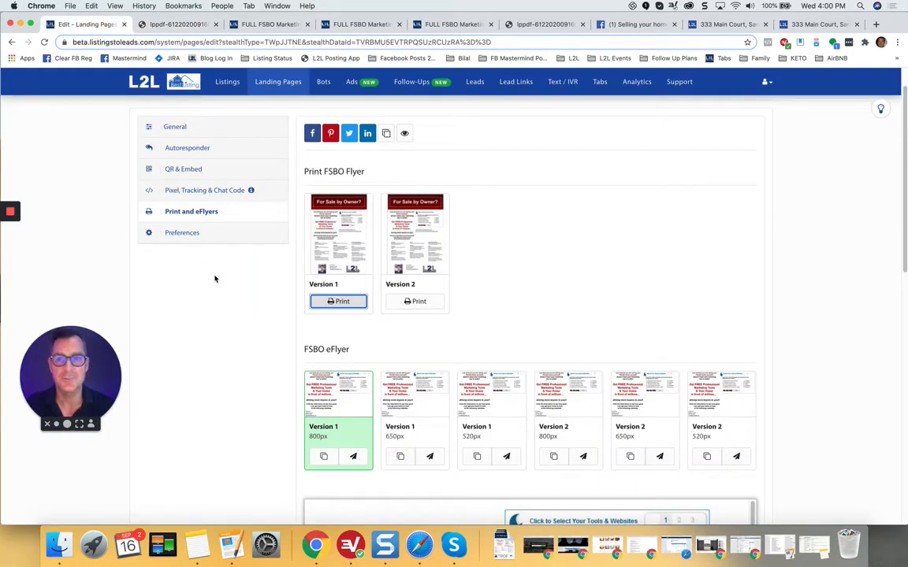
# Step: In Preferences, set the vanity URL to Flint on FSBOSellingTools.com and save it
pyautogui.click(186, 235)
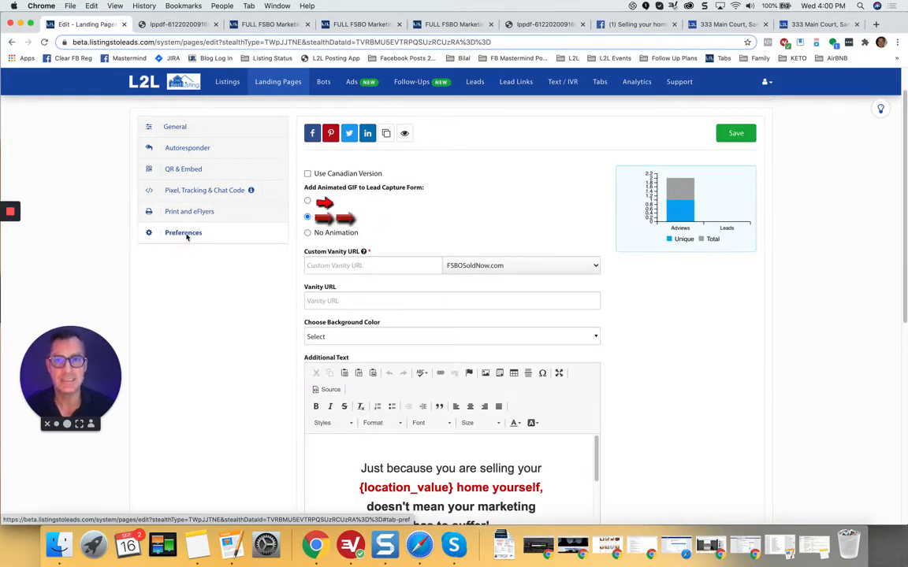
pyautogui.click(333, 266)
pyautogui.write('Flint')
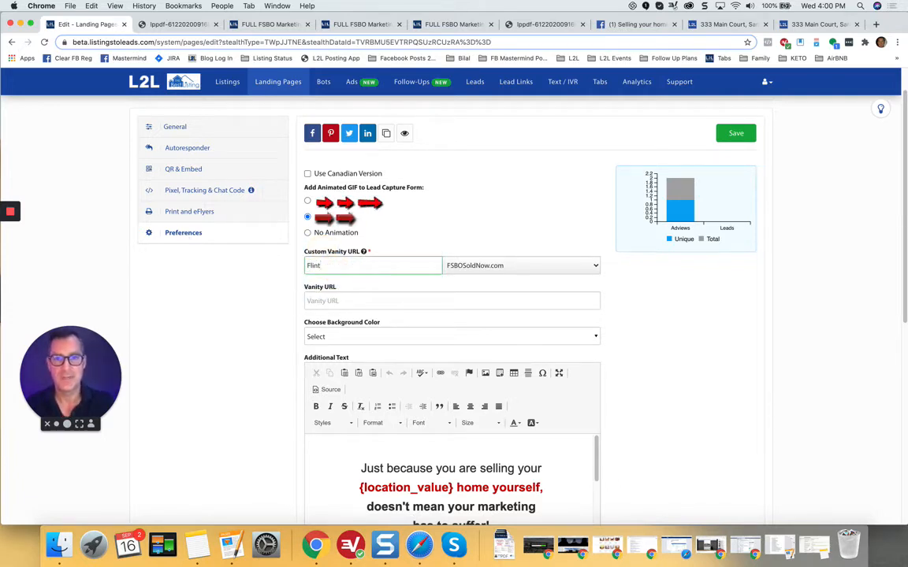
pyautogui.click(511, 266)
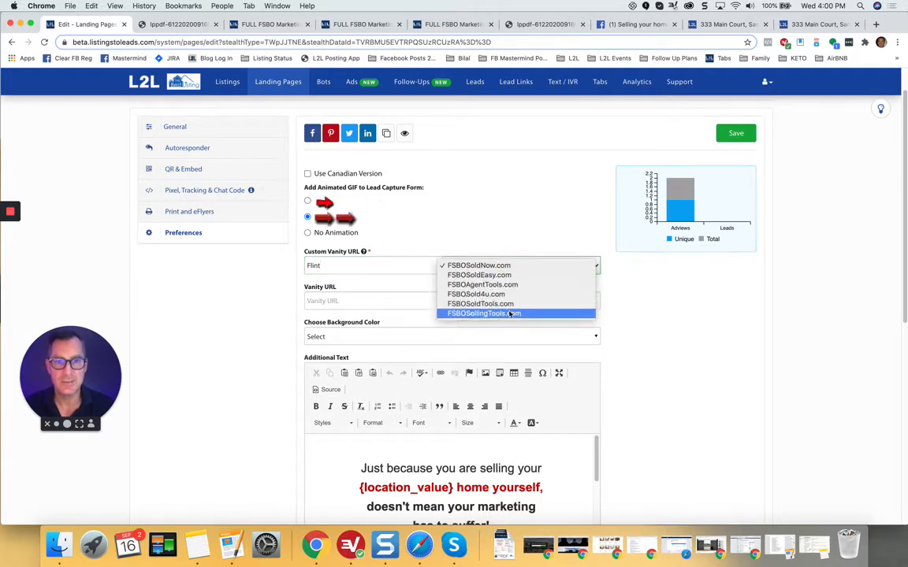
pyautogui.click(509, 314)
pyautogui.click(737, 134)
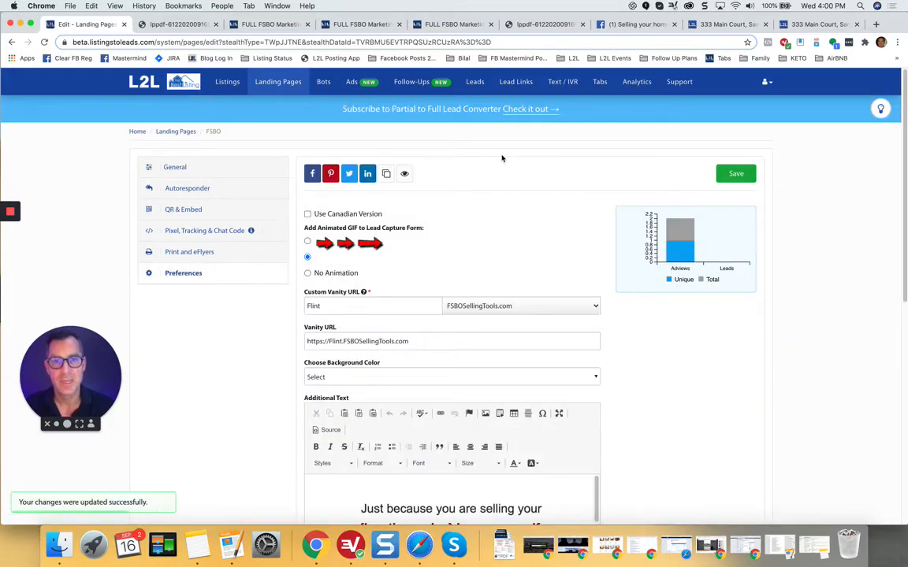
# Step: Preview the live page at flint.fsbosellingtools.com, scroll through it, and return to the L2L editor tab
pyautogui.click(400, 176)
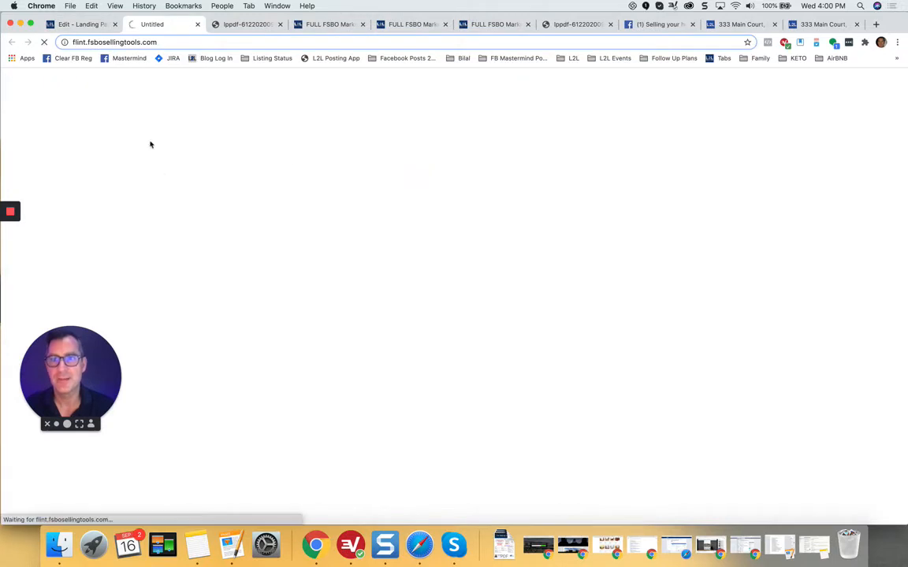
pyautogui.click(94, 43)
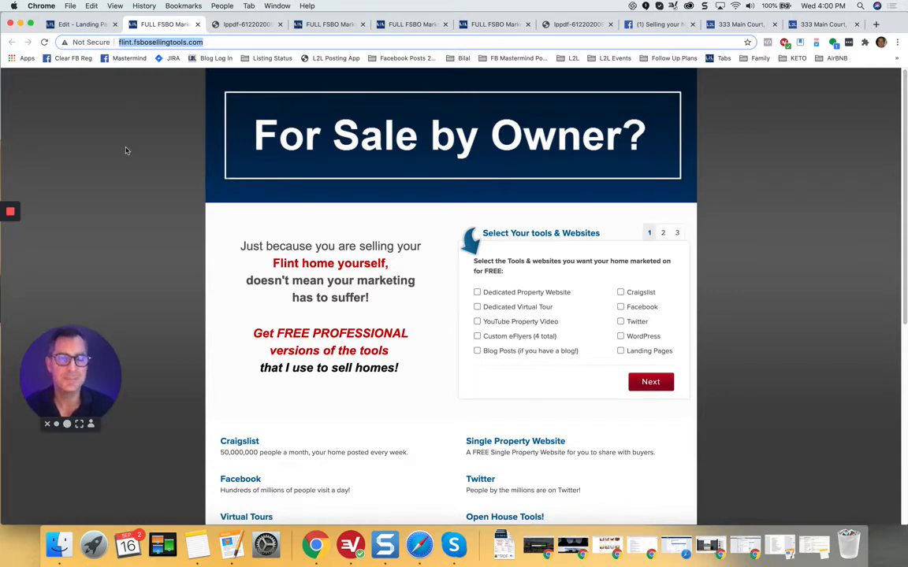
pyautogui.click(176, 232)
pyautogui.scroll(-3, 177, 233)
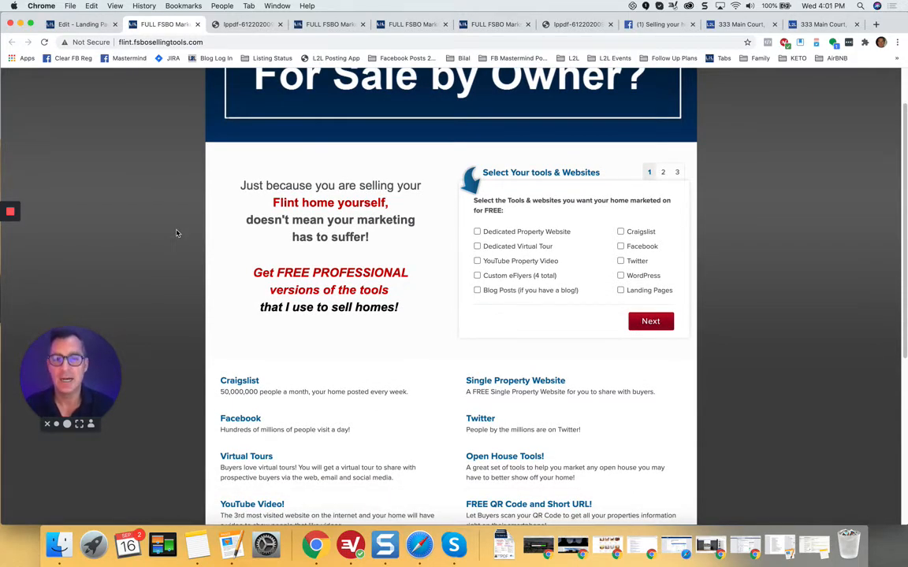
pyautogui.scroll(-1, 177, 232)
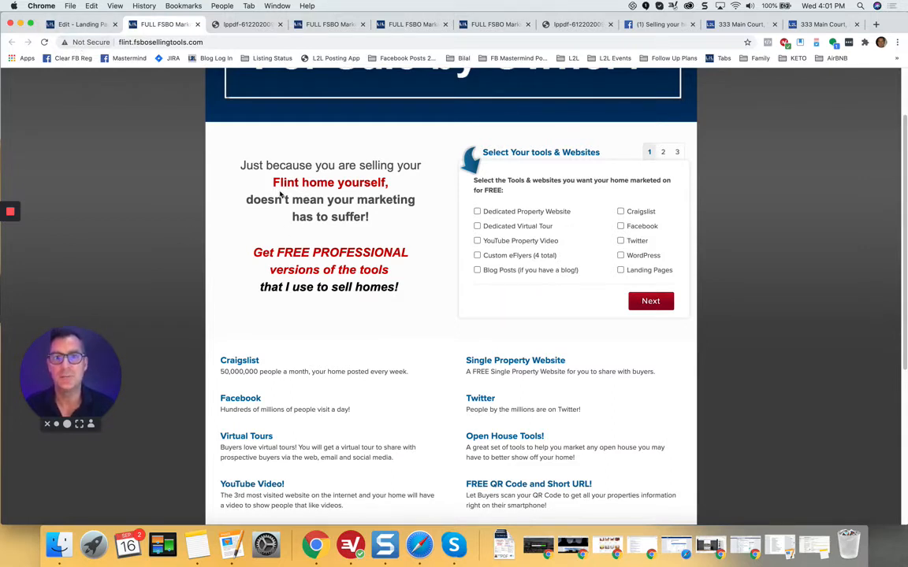
pyautogui.scroll(2, 312, 201)
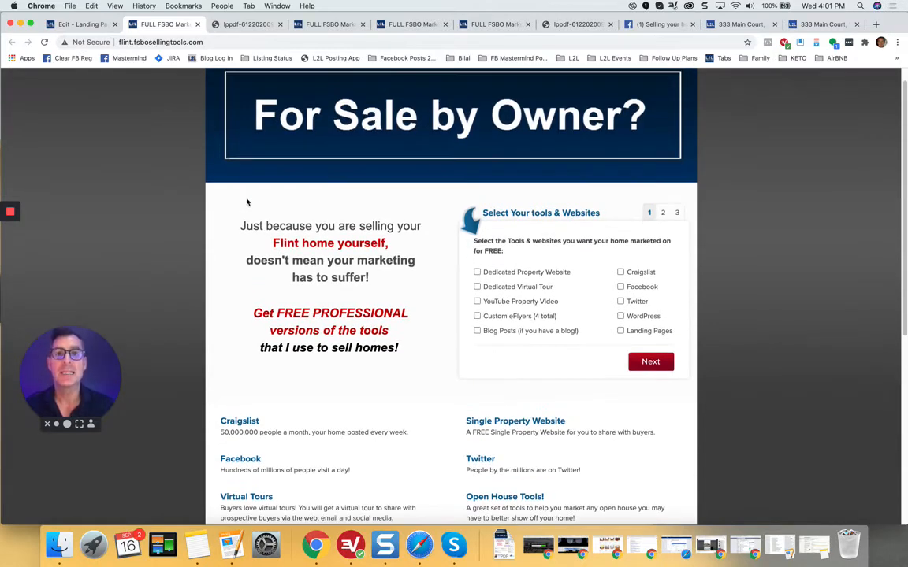
pyautogui.click(78, 24)
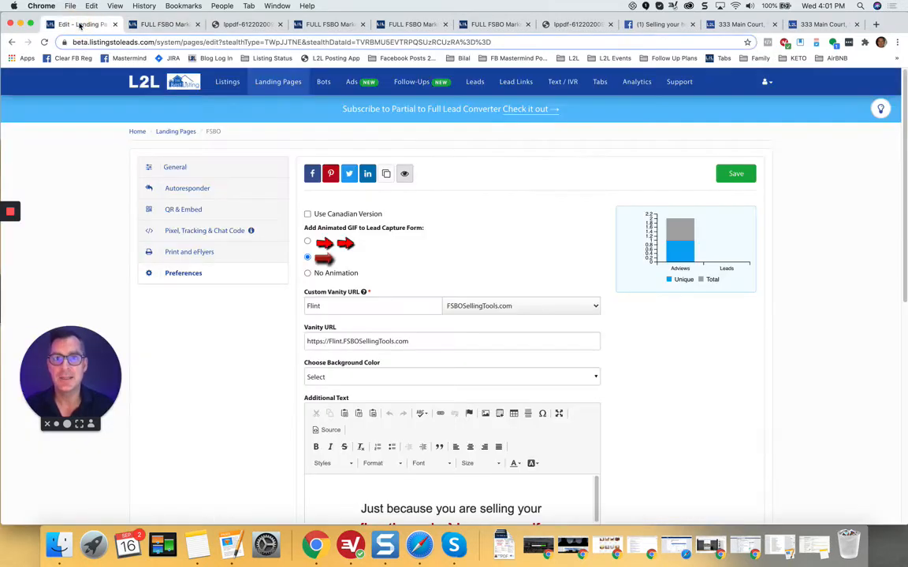
# Step: Print the Version 2 FSBO flyer from Print and eFlyers and open the downloaded PDF
pyautogui.click(196, 253)
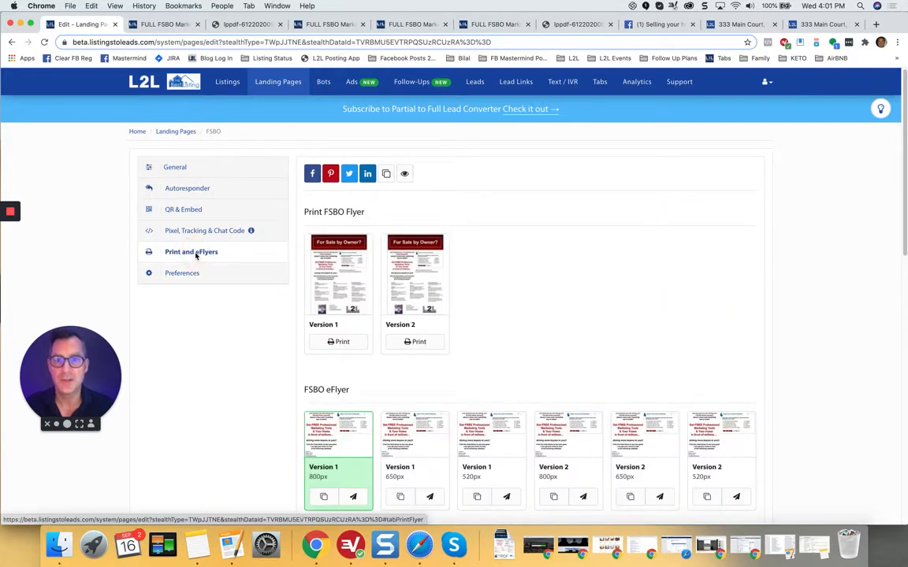
pyautogui.click(418, 342)
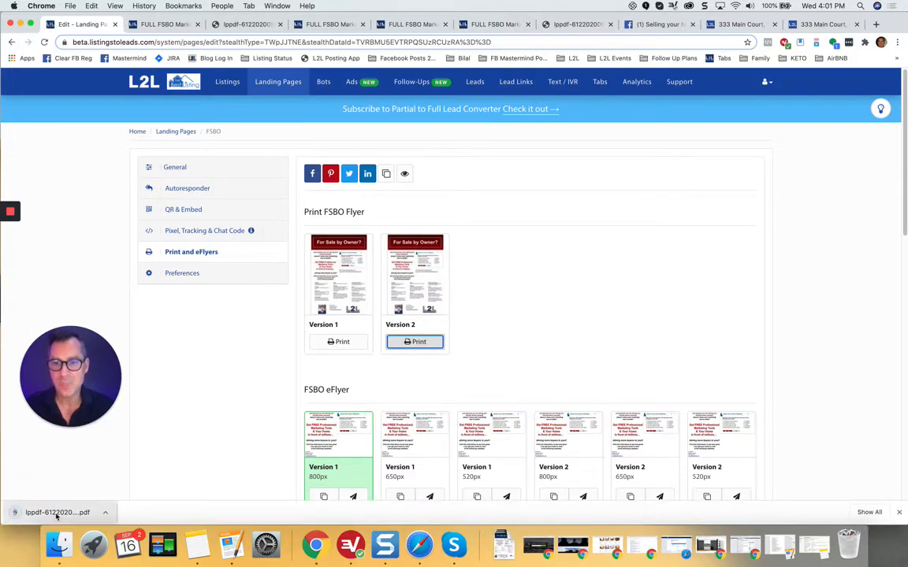
pyautogui.click(57, 513)
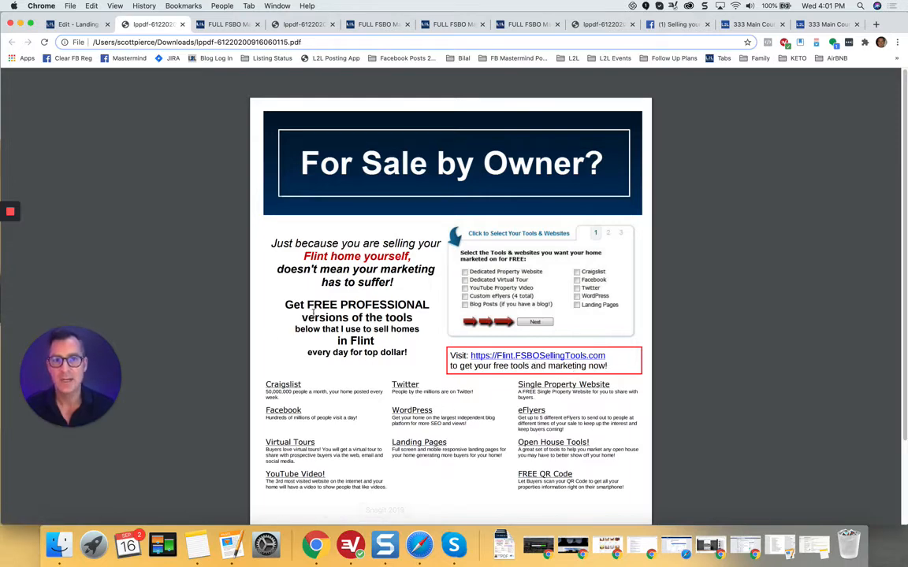
# Step: Scroll through the Version 2 flyer PDF, then drag the 'Your Rocklin FSBO Home' email over it
pyautogui.scroll(-3, 300, 157)
pyautogui.scroll(3, 409, 149)
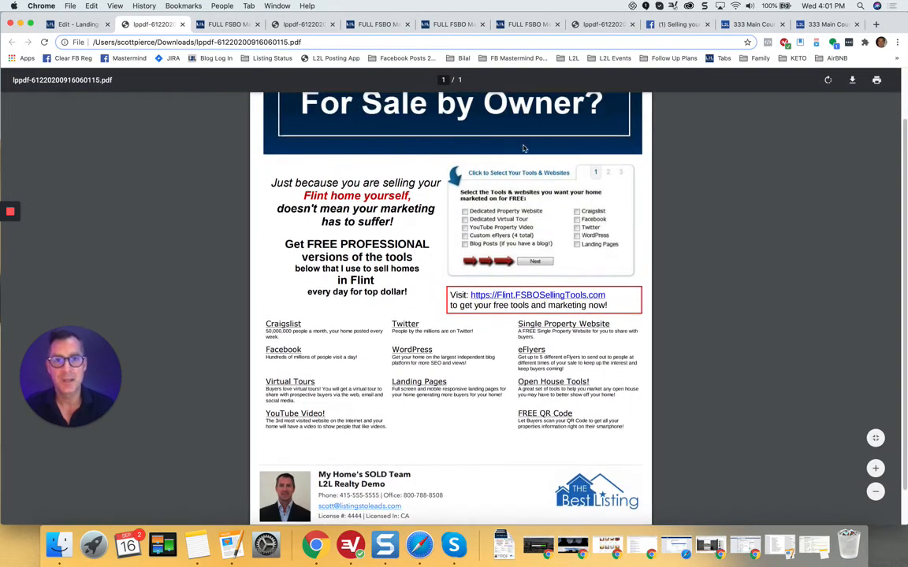
pyautogui.moveTo(906, 63); pyautogui.dragTo(318, 84)
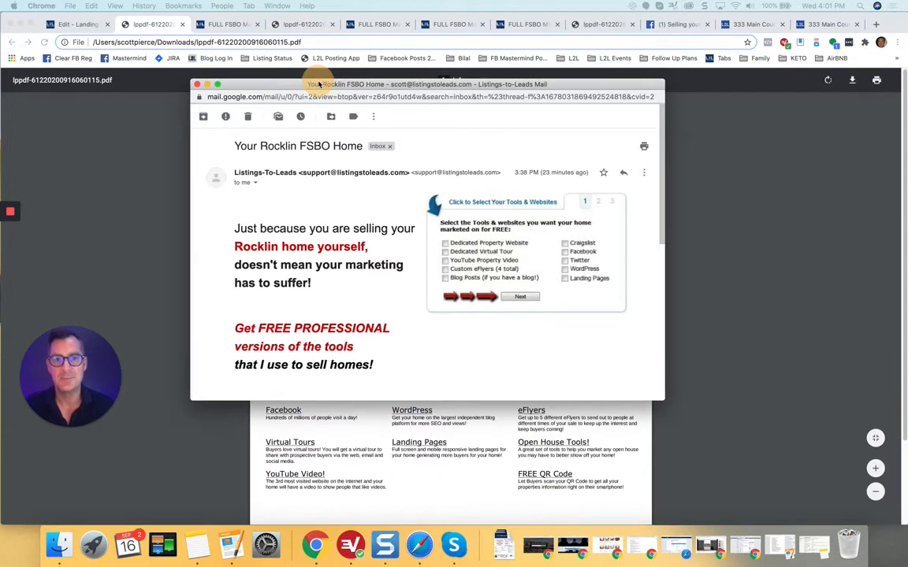
# Step: Nudge the Rocklin email window left and open the landing page from its sign-up form image
pyautogui.moveTo(319, 84); pyautogui.dragTo(283, 101)
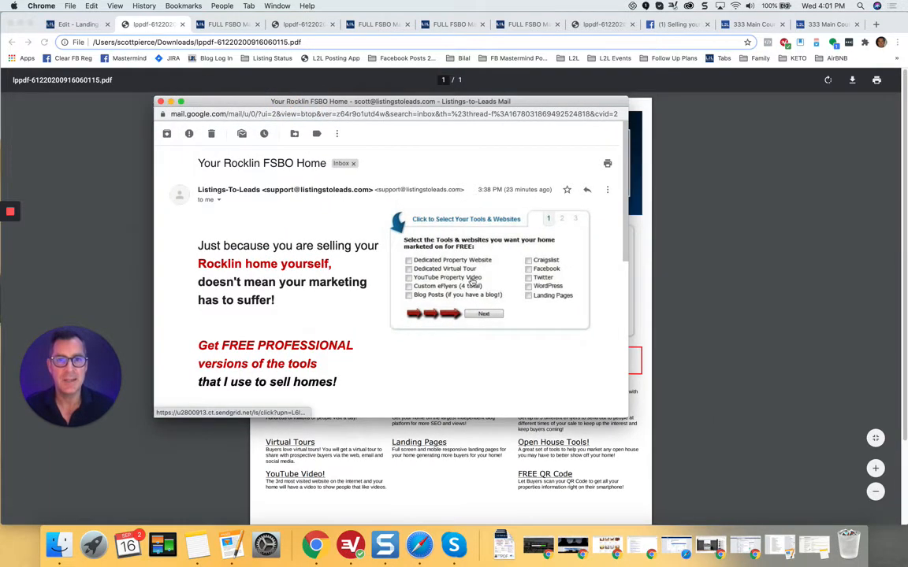
pyautogui.click(473, 281)
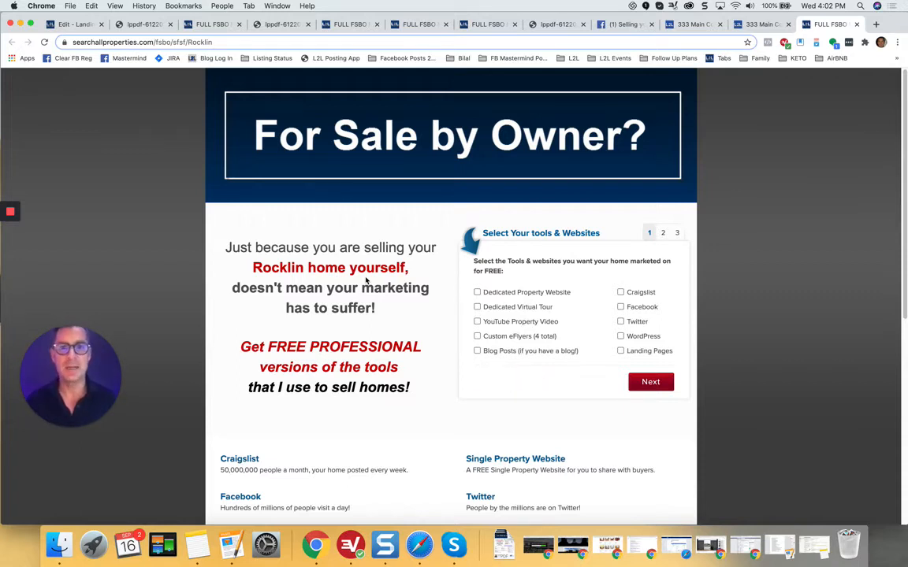
# Step: Tick Property Website, Virtual Tour, YouTube Video, Custom eFlyers, Blog Posts, Facebook and Landing Pages, then continue
pyautogui.click(477, 293)
pyautogui.click(477, 307)
pyautogui.click(477, 321)
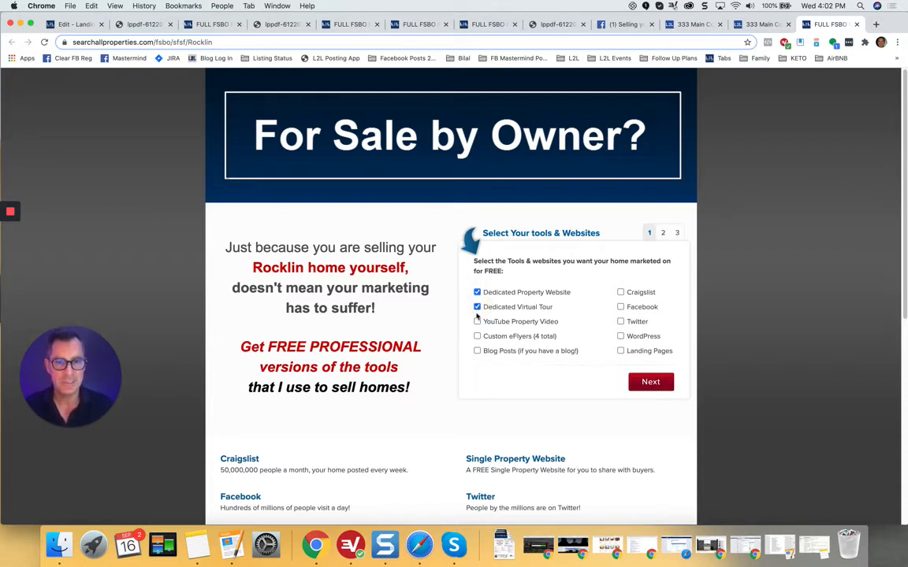
pyautogui.click(476, 337)
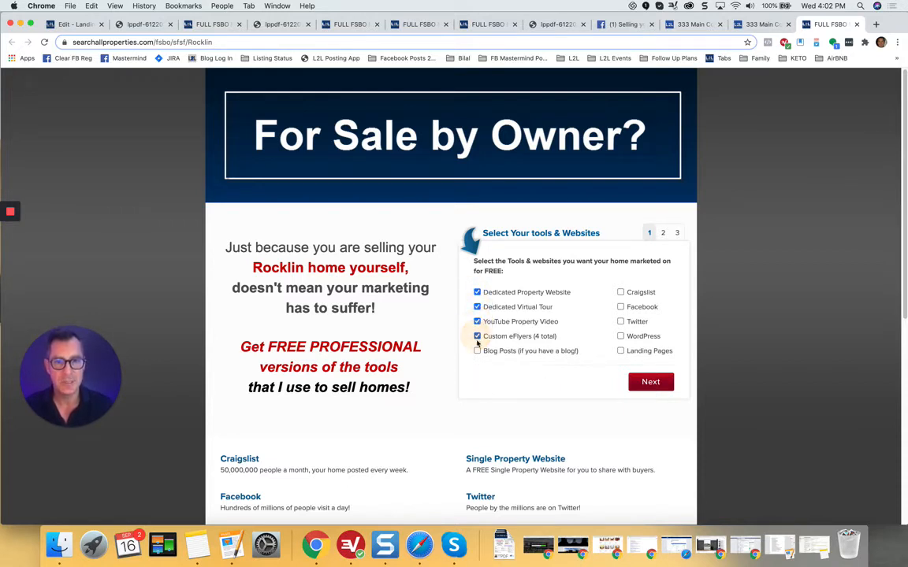
pyautogui.click(477, 351)
pyautogui.click(620, 307)
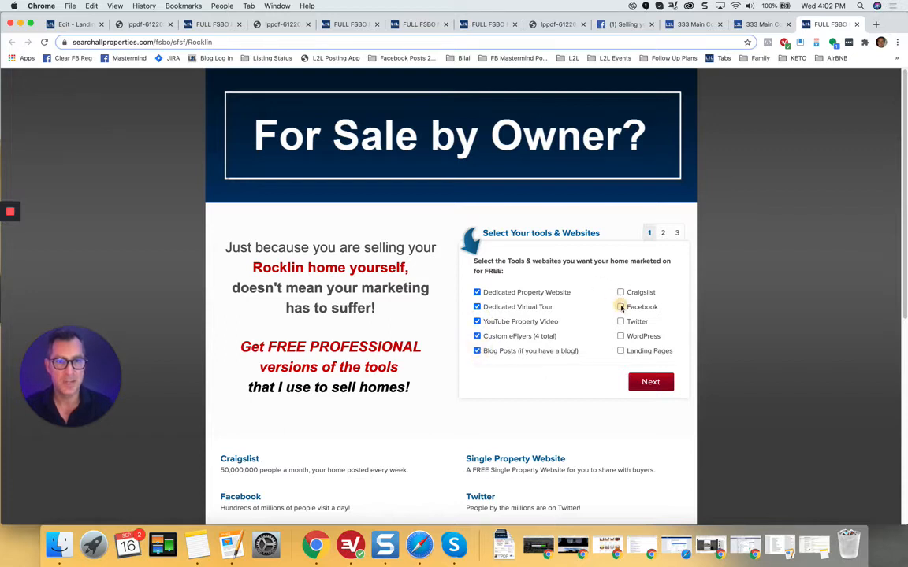
pyautogui.click(620, 351)
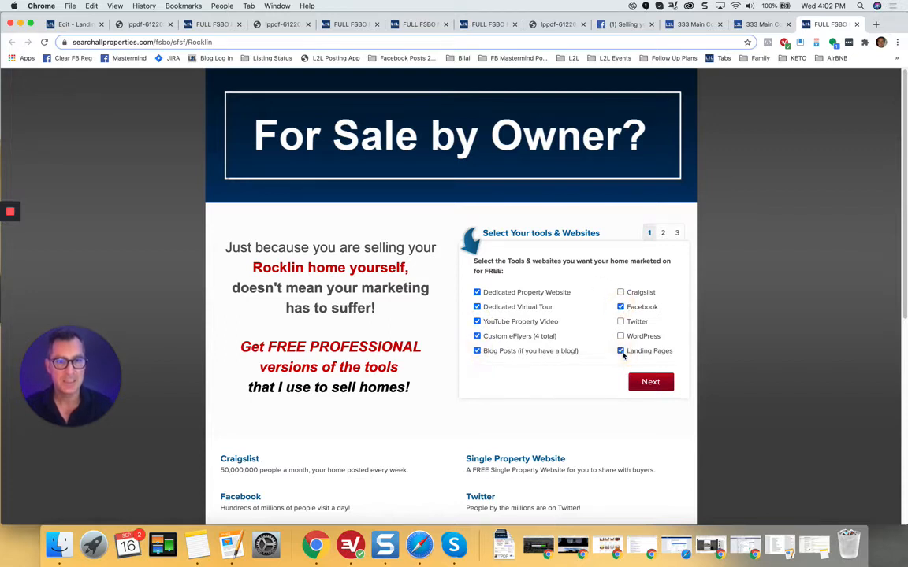
pyautogui.click(654, 382)
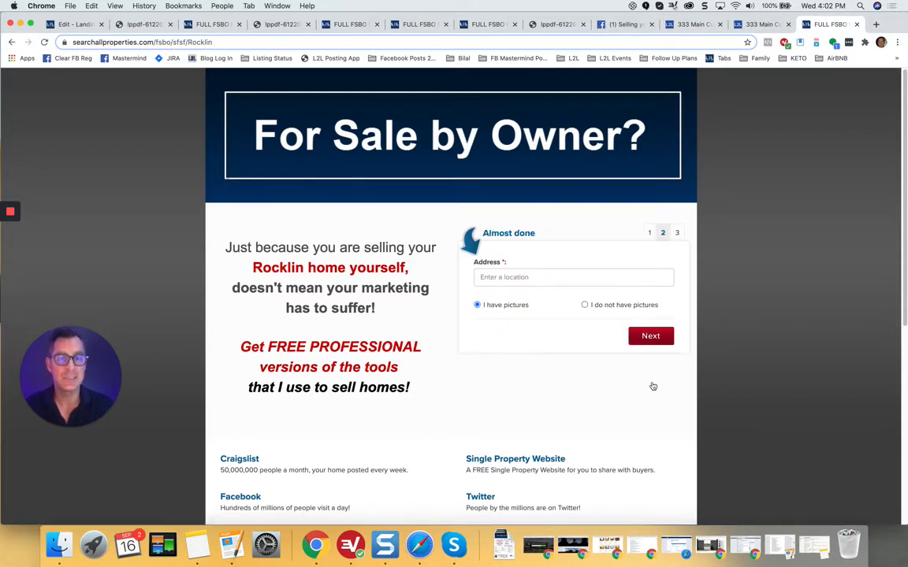
# Step: Enter and pick the property's street address, choose 'I do not have pictures', continue, and return to the editor
pyautogui.click(538, 277)
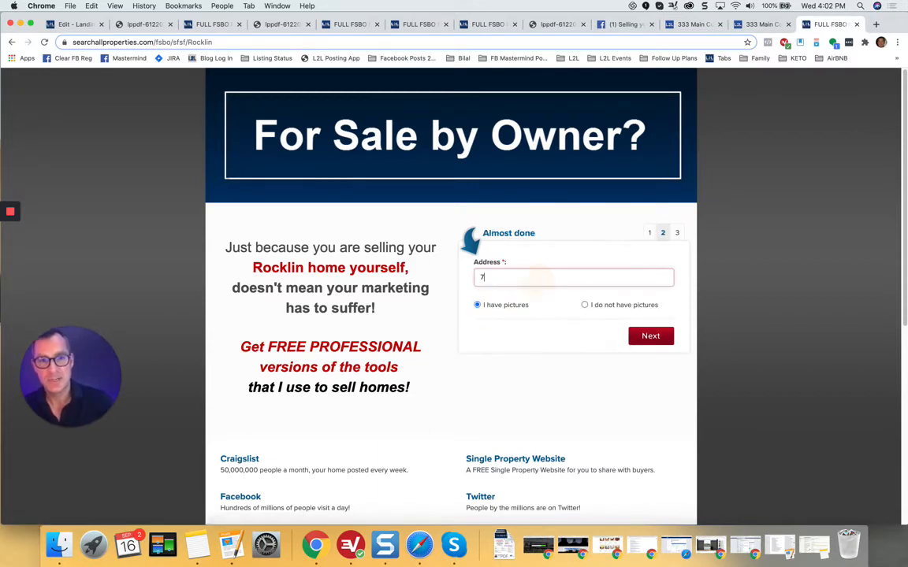
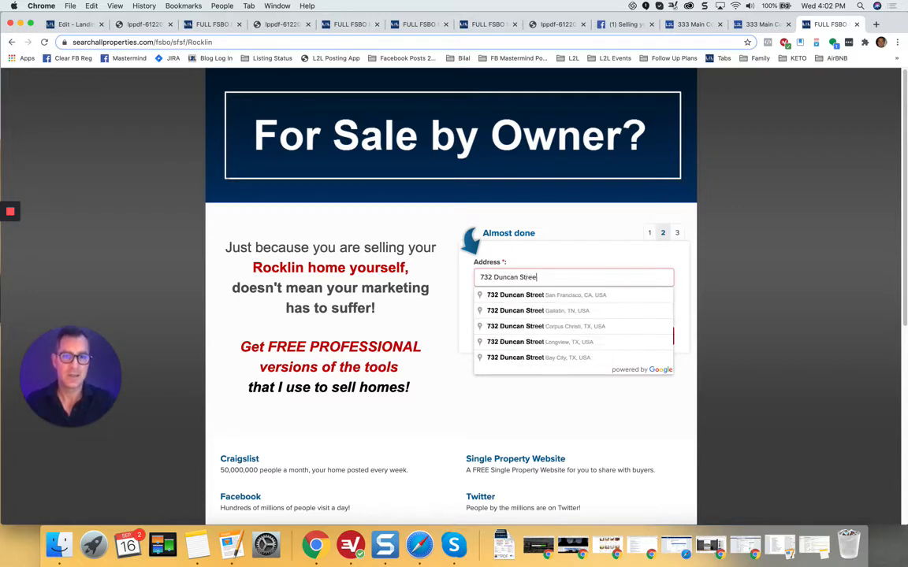
pyautogui.click(565, 297)
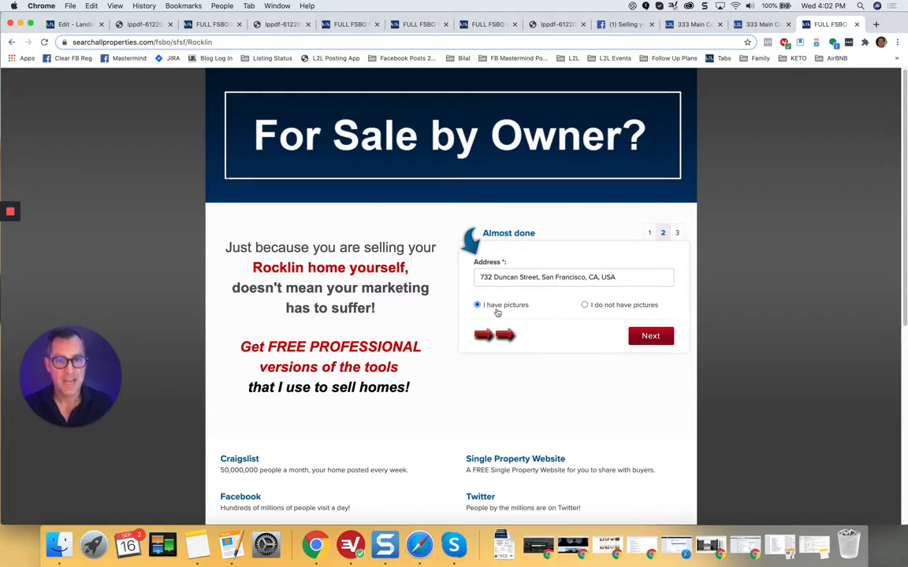
pyautogui.click(585, 305)
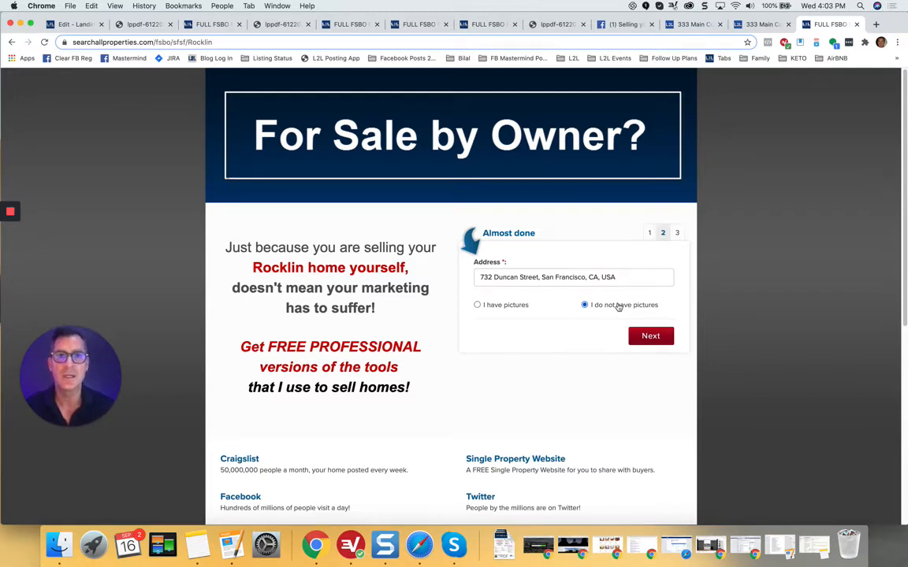
pyautogui.click(653, 337)
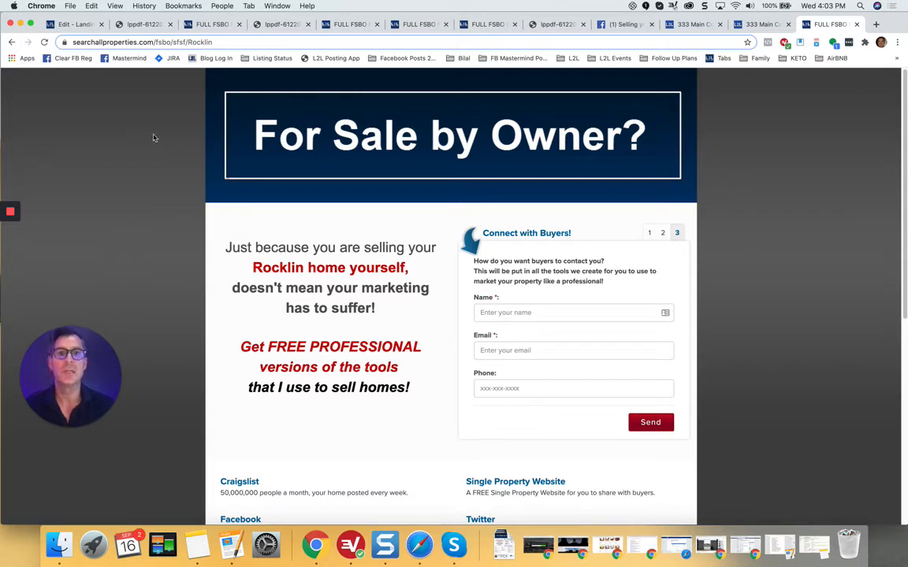
pyautogui.click(81, 24)
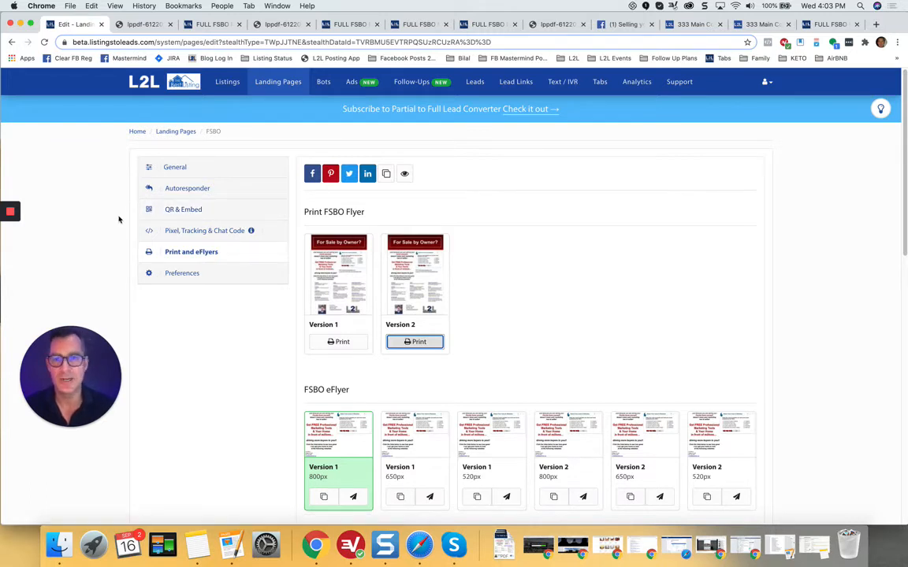
# Step: Enable and save the FSBO page's default autoresponder, then show its QR code and short link
pyautogui.click(187, 190)
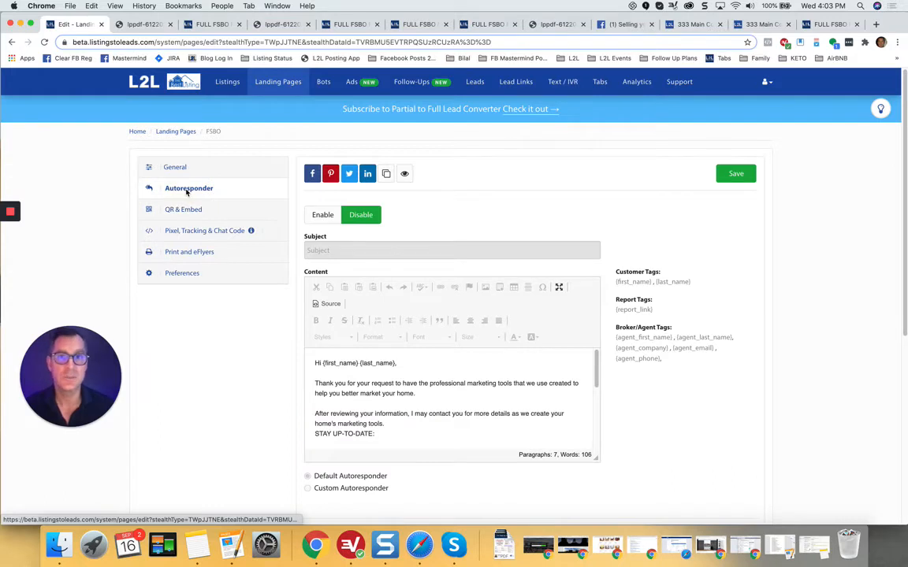
pyautogui.click(320, 219)
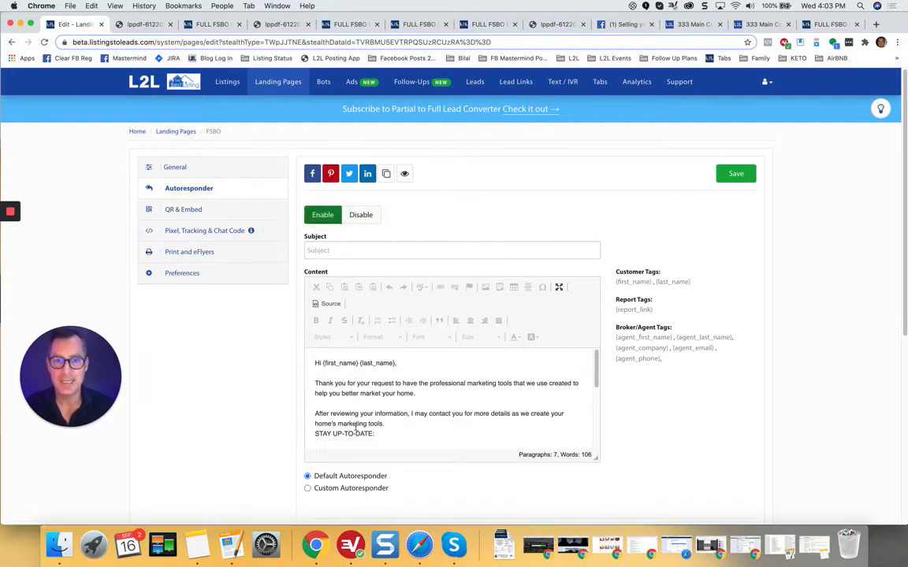
pyautogui.click(732, 180)
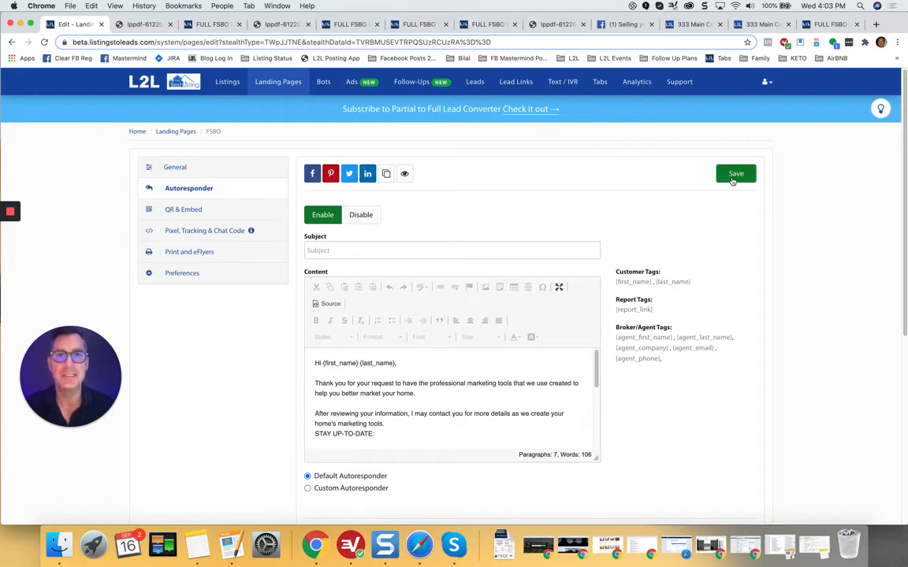
pyautogui.click(184, 210)
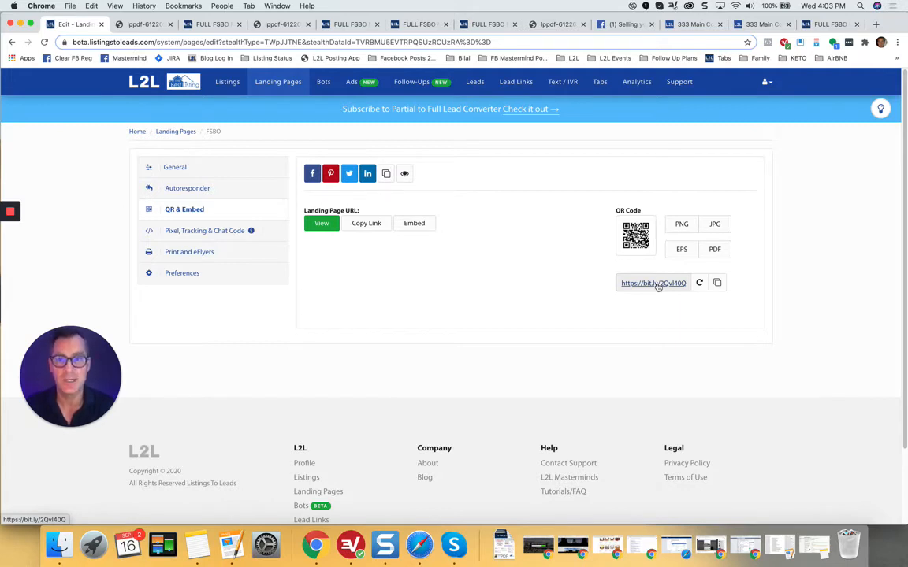
# Step: Review Pixel, Tracking & Chat Code, opening and closing Add New HTML Widget/Code, then go to Preferences
pyautogui.click(193, 233)
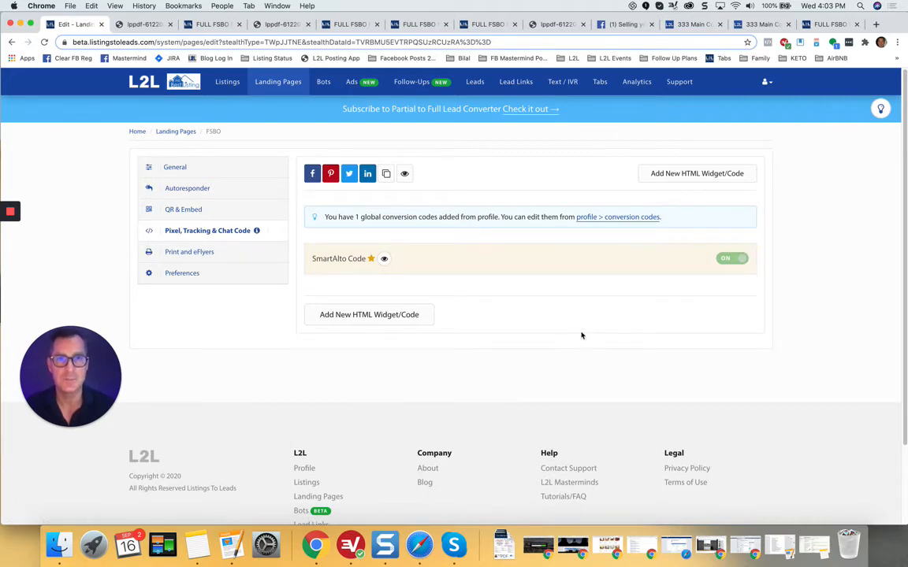
pyautogui.click(391, 318)
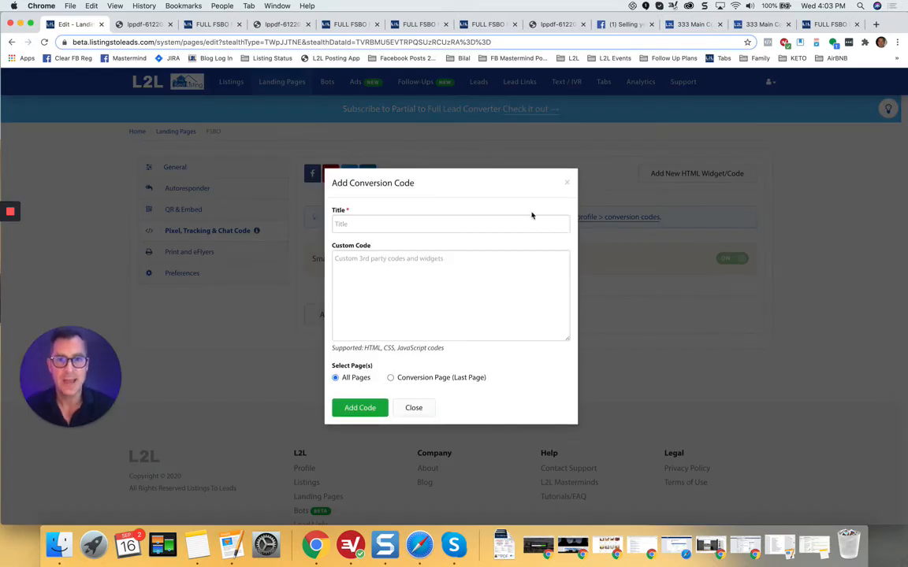
pyautogui.click(567, 186)
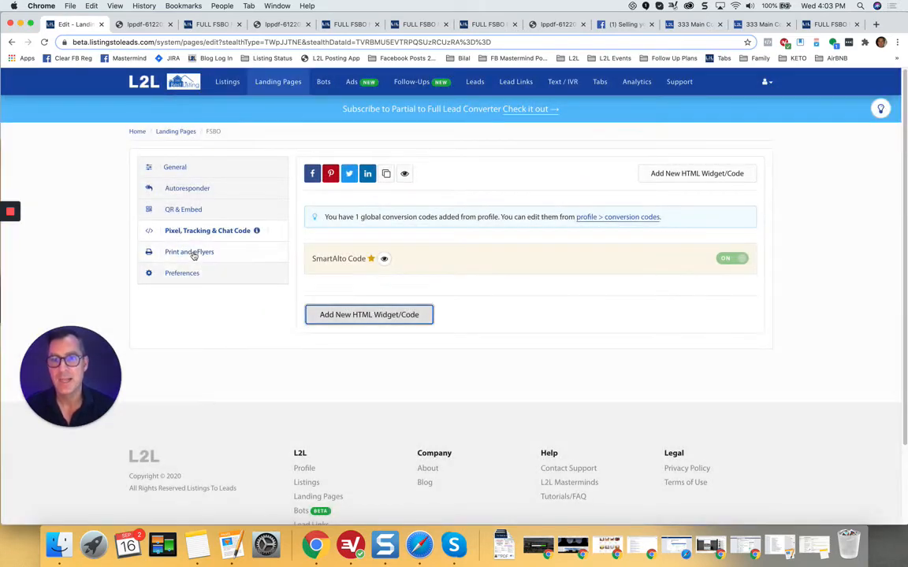
pyautogui.click(182, 274)
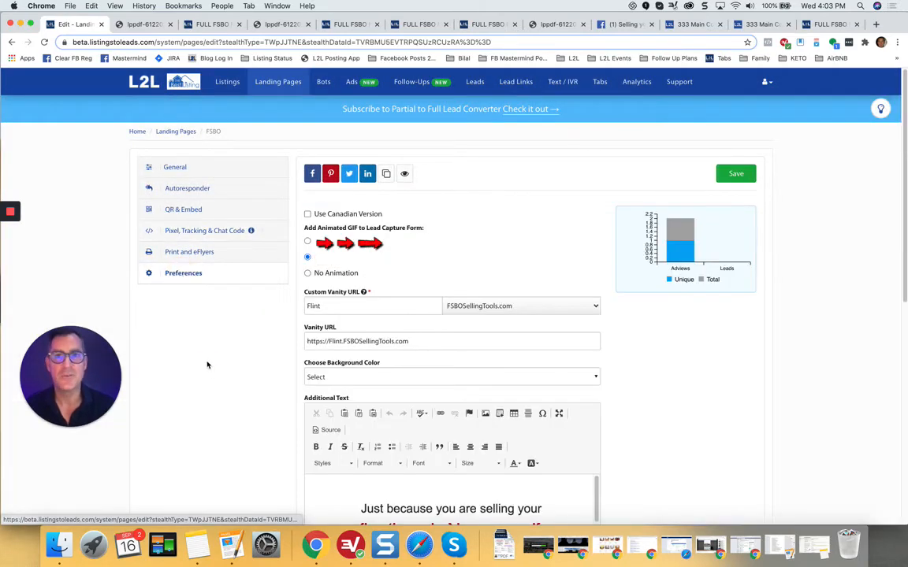
# Step: Select all of the Additional Text, set it to size 28, and save the page
pyautogui.scroll(-1, 207, 365)
pyautogui.scroll(-5, 207, 365)
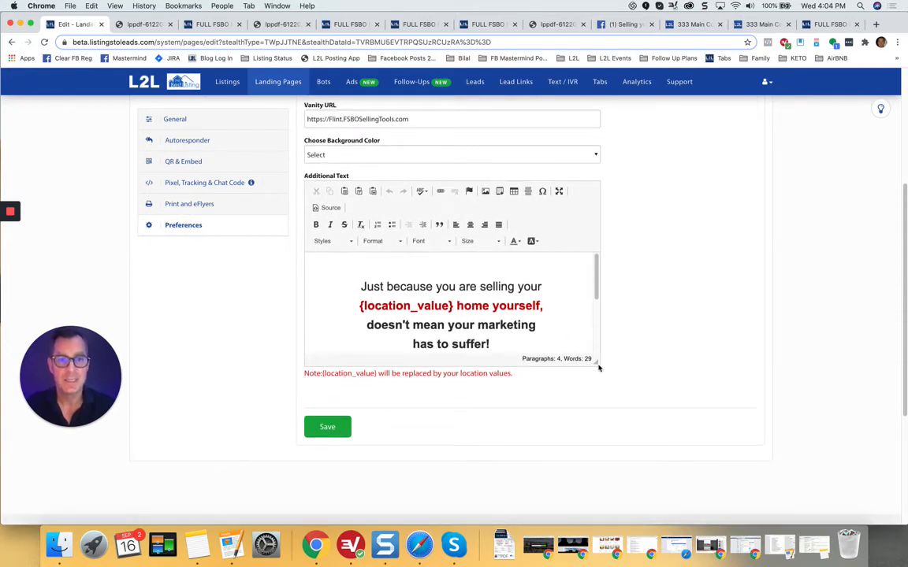
pyautogui.moveTo(597, 363); pyautogui.dragTo(609, 470)
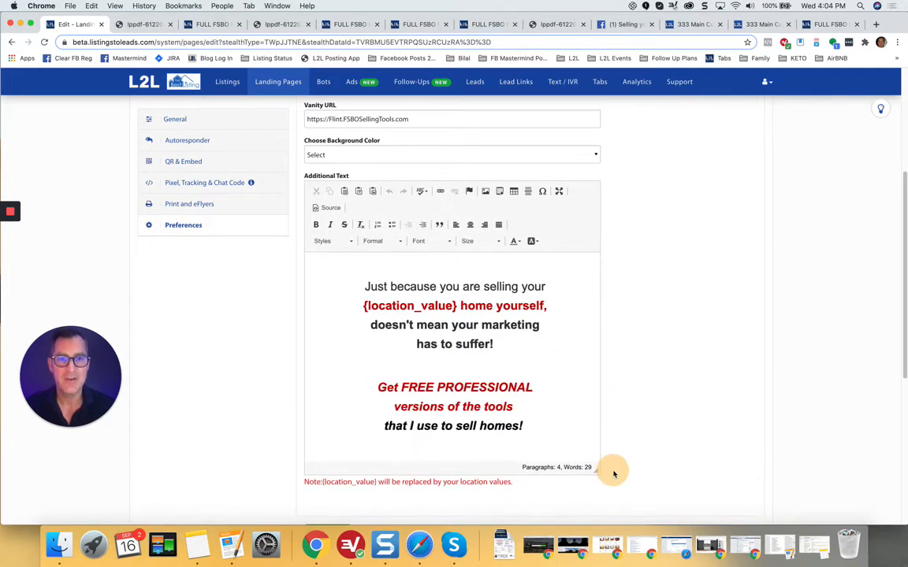
pyautogui.click(431, 323)
pyautogui.press('super+a')
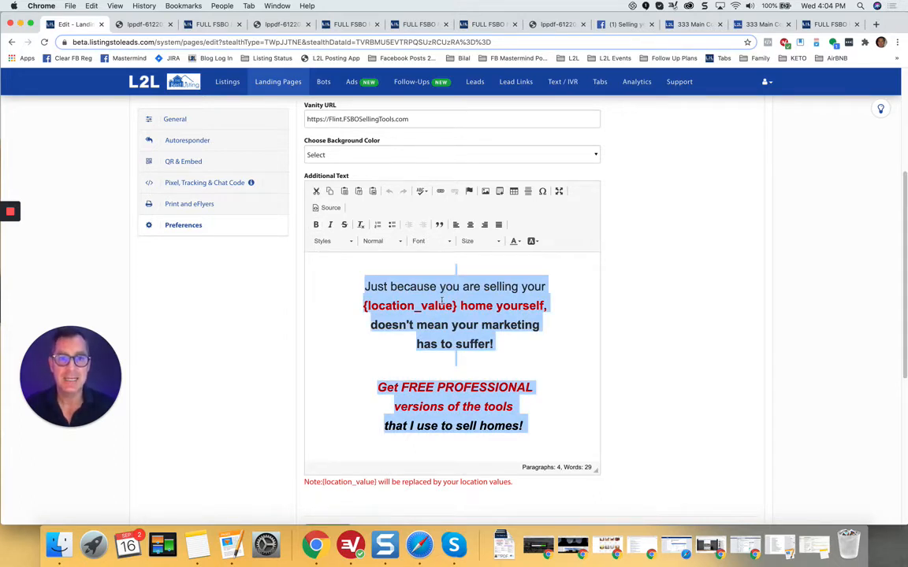
pyautogui.click(498, 241)
pyautogui.moveTo(520, 269); pyautogui.dragTo(525, 304)
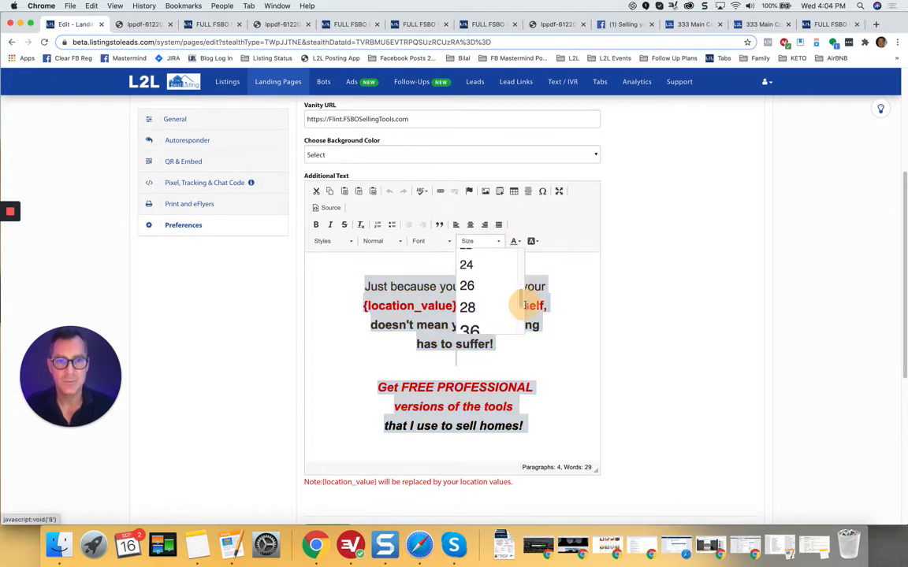
pyautogui.click(468, 307)
pyautogui.scroll(-3, 645, 340)
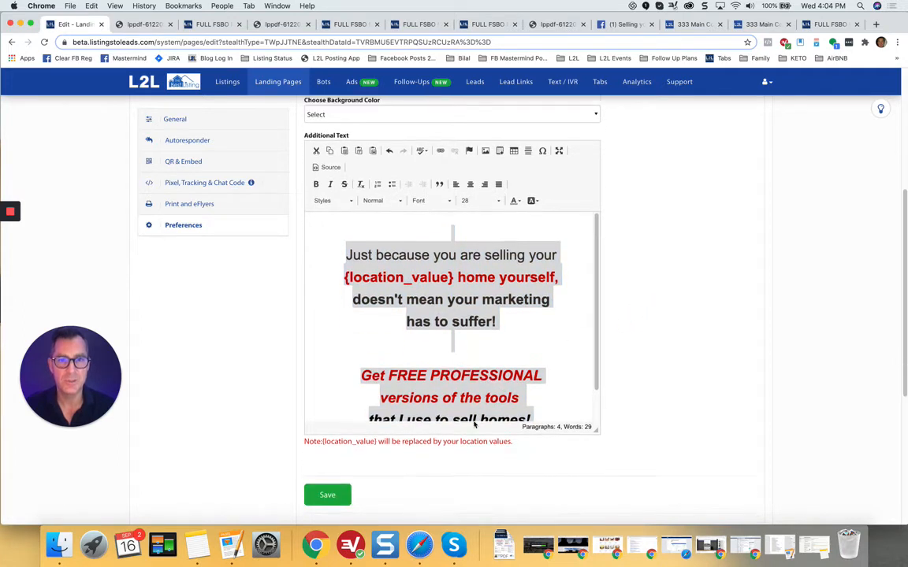
pyautogui.click(327, 436)
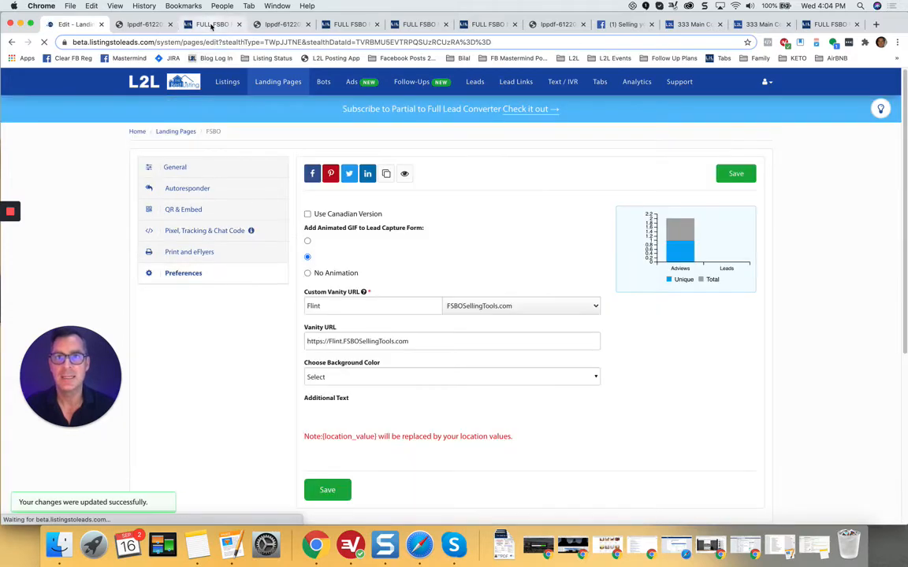
pyautogui.click(211, 24)
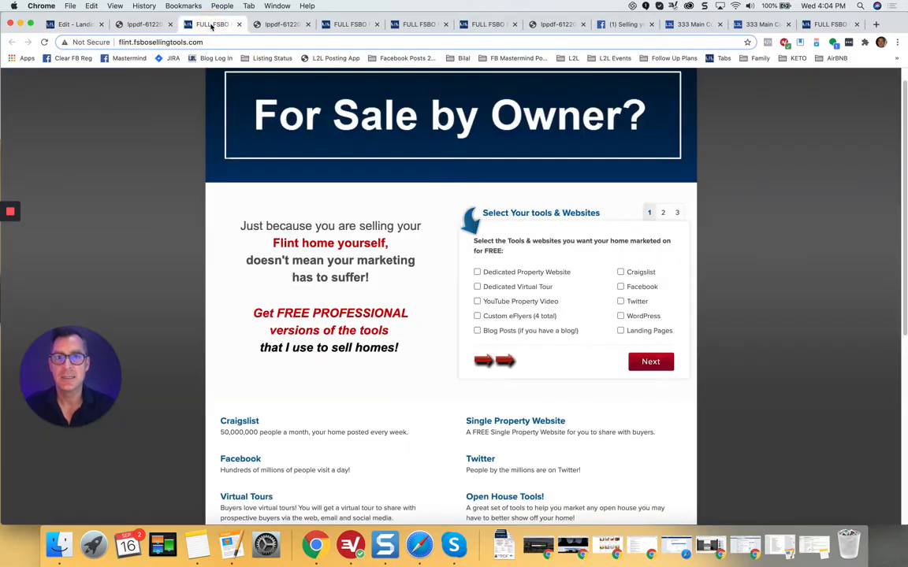
# Step: Reload the live Flint page to confirm the size-28 text, then return to the editor's Preferences
pyautogui.click(45, 41)
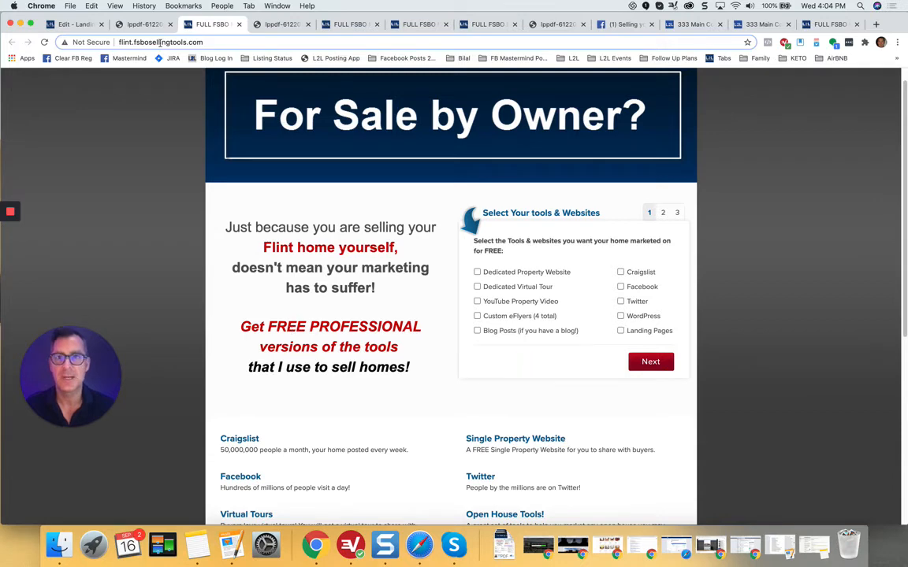
pyautogui.click(74, 28)
pyautogui.scroll(-5, 237, 265)
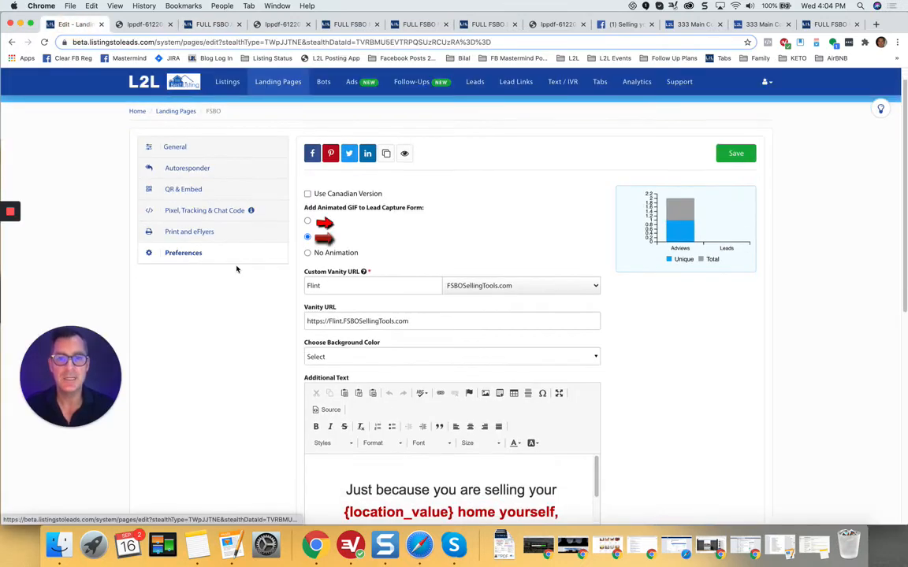
# Step: Enlarge the Flint page's Additional Text box, delete all its text and save the empty box
pyautogui.scroll(-1, 265, 364)
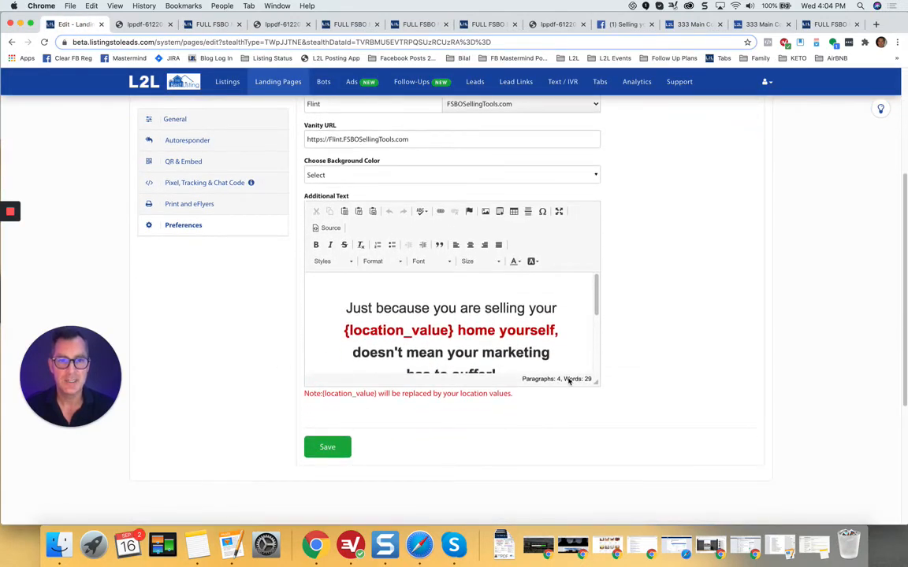
pyautogui.moveTo(596, 384); pyautogui.dragTo(596, 502)
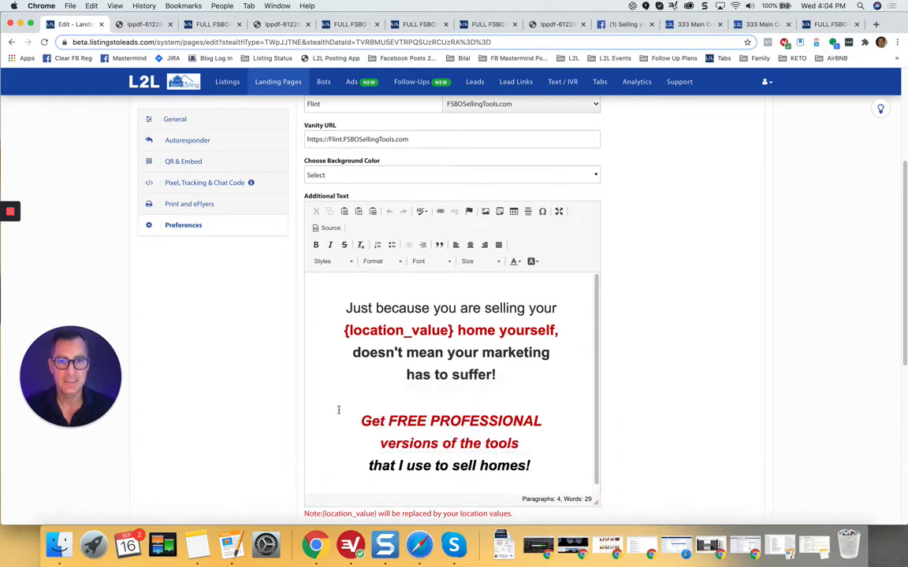
pyautogui.scroll(-2, 296, 398)
pyautogui.click(441, 317)
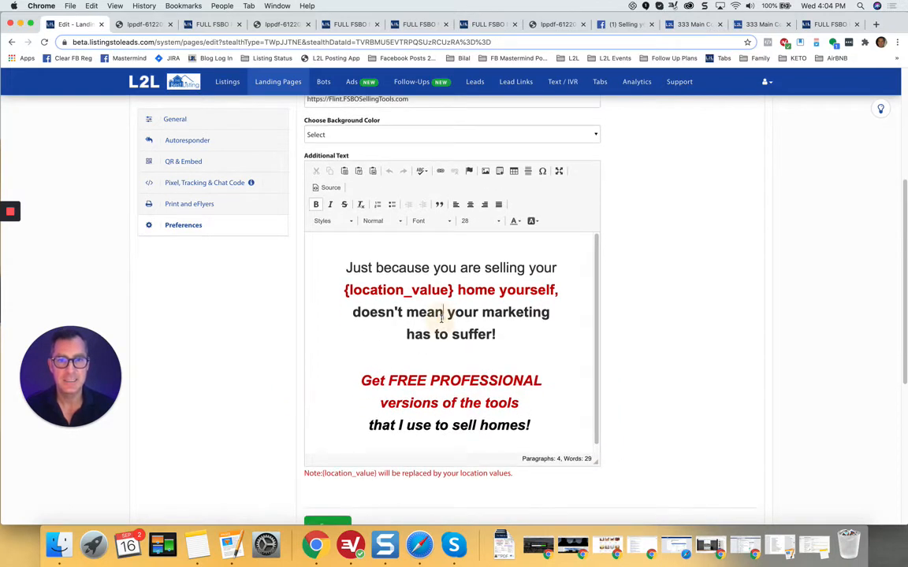
pyautogui.press('super+a')
pyautogui.press('BackSpace')
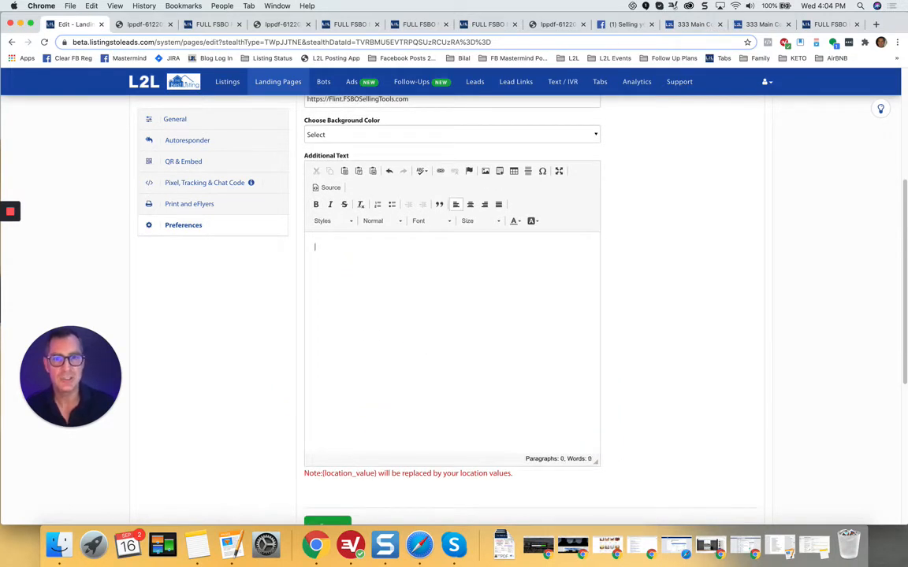
pyautogui.scroll(-2, 253, 326)
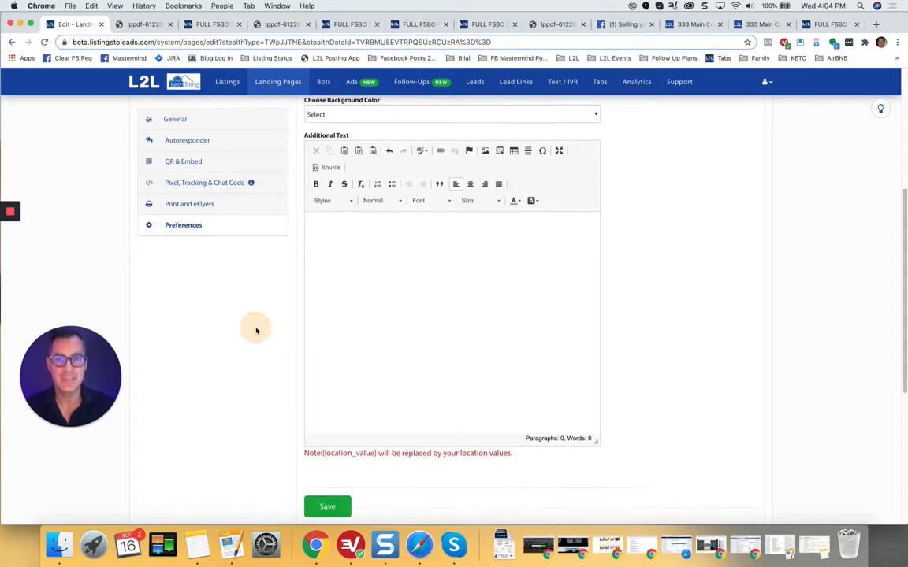
pyautogui.click(327, 487)
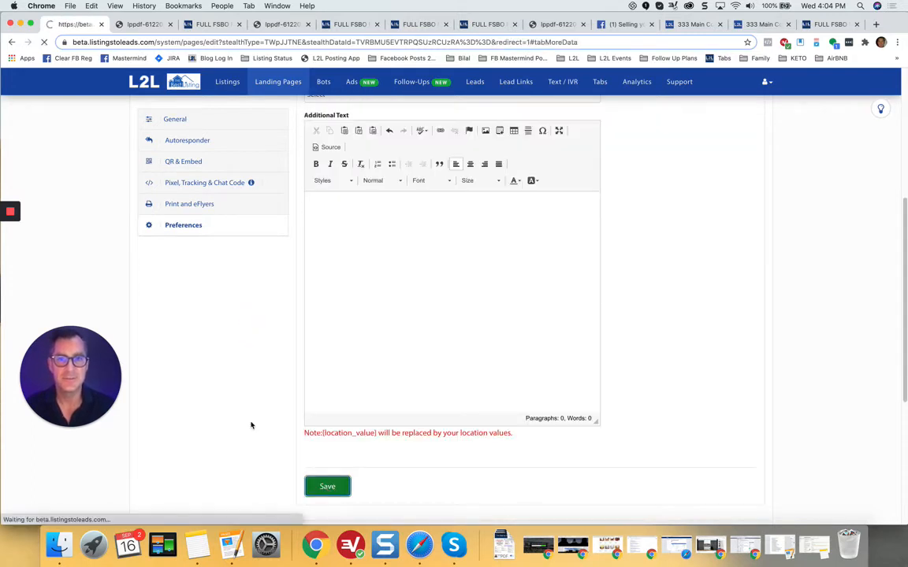
# Step: Clear the reloaded Additional Text again and save, bringing back the default wording
pyautogui.scroll(-5, 252, 426)
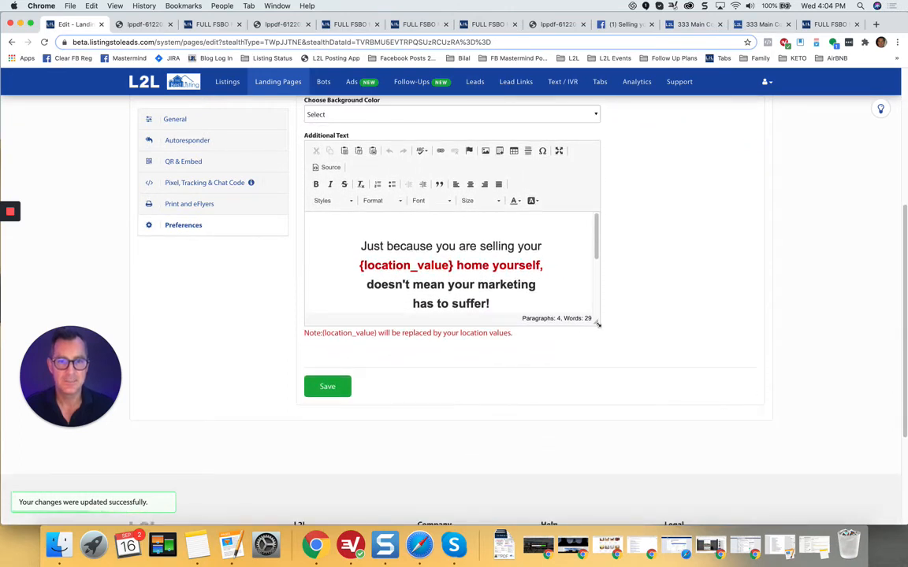
pyautogui.moveTo(597, 323); pyautogui.dragTo(609, 446)
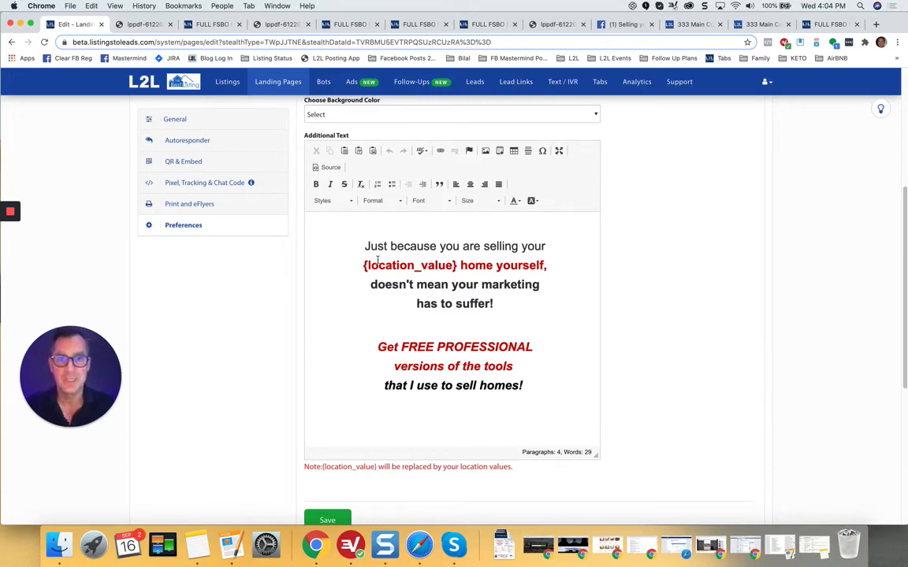
pyautogui.press('super+a')
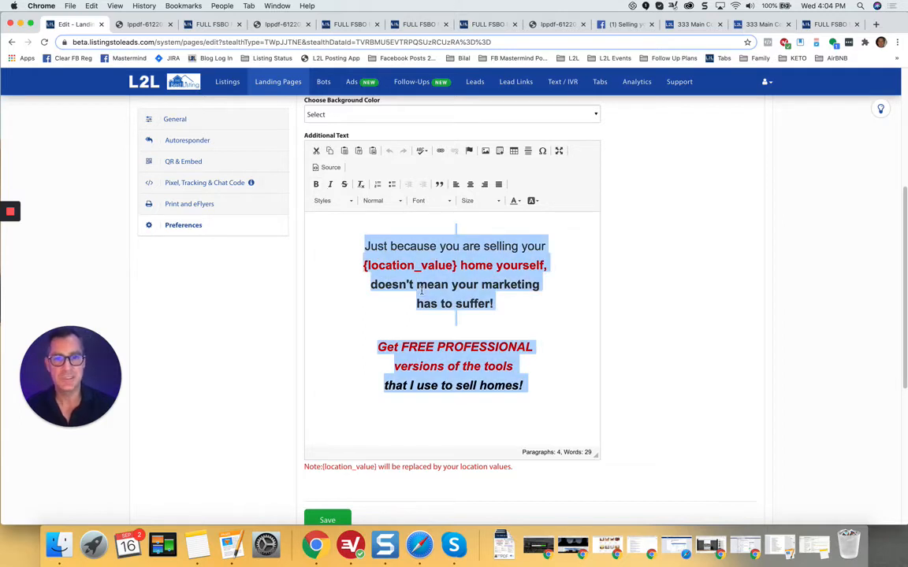
pyautogui.press('BackSpace')
pyautogui.press('BackSpace')
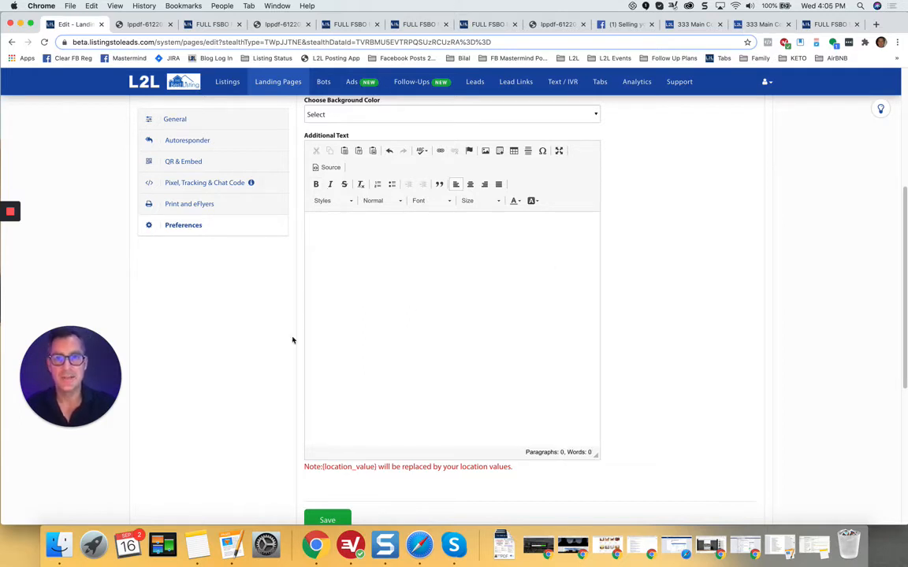
pyautogui.click(326, 519)
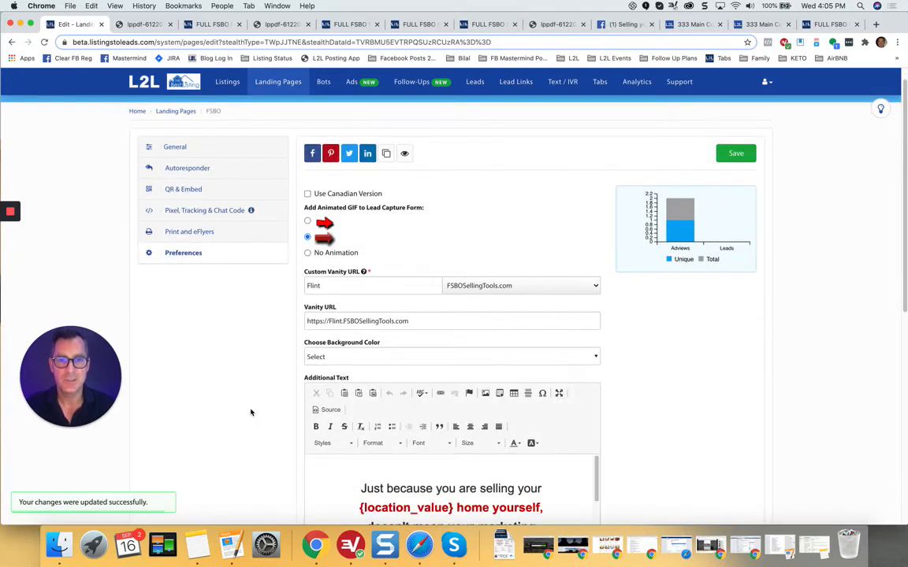
# Step: Browse the Flint page's general, autoresponder email, QR code, tracking code and flyer sections
pyautogui.scroll(-3, 251, 412)
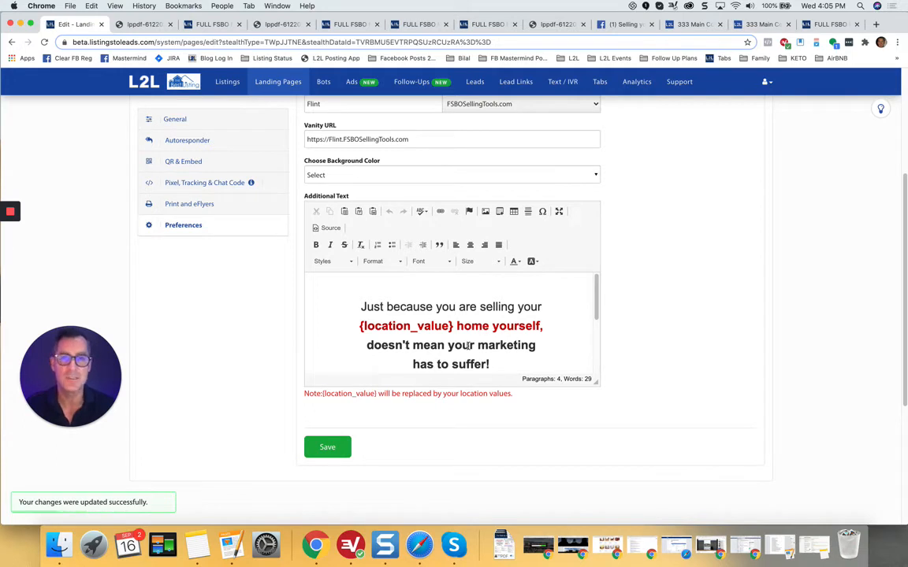
pyautogui.scroll(2, 243, 331)
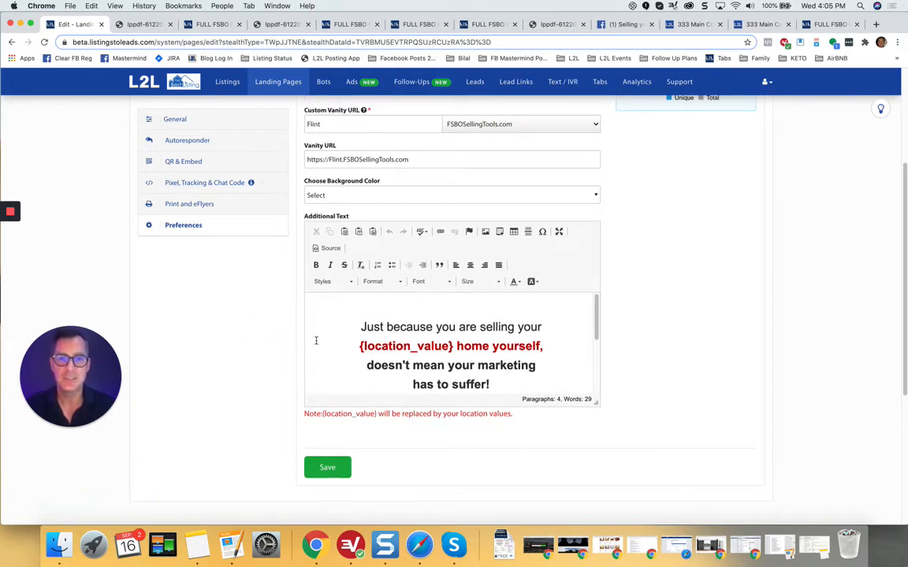
pyautogui.scroll(4, 241, 336)
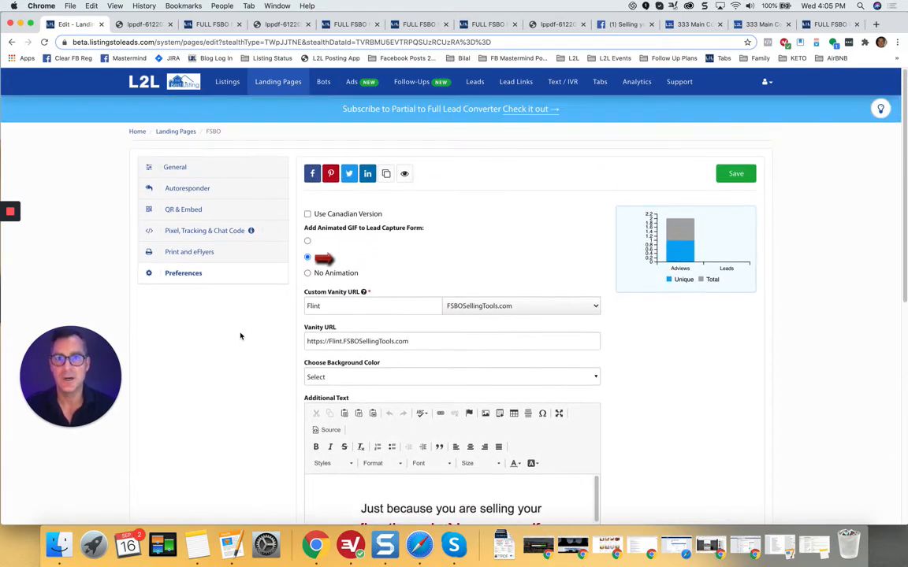
pyautogui.click(178, 168)
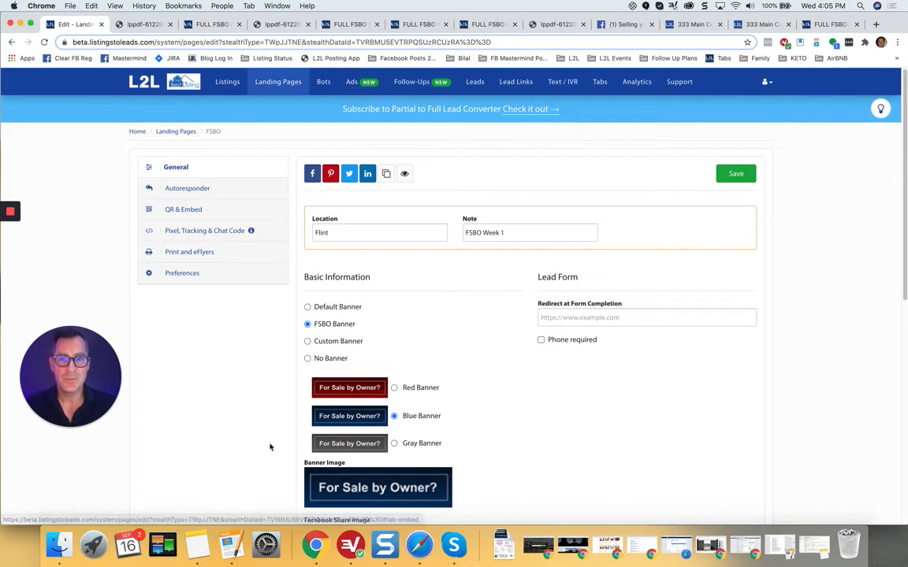
pyautogui.scroll(-3, 272, 446)
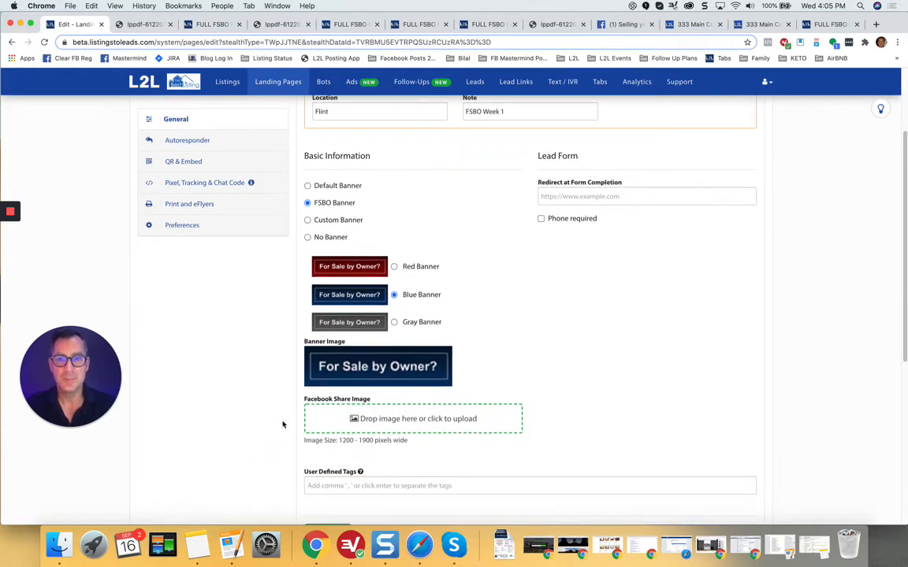
pyautogui.click(187, 142)
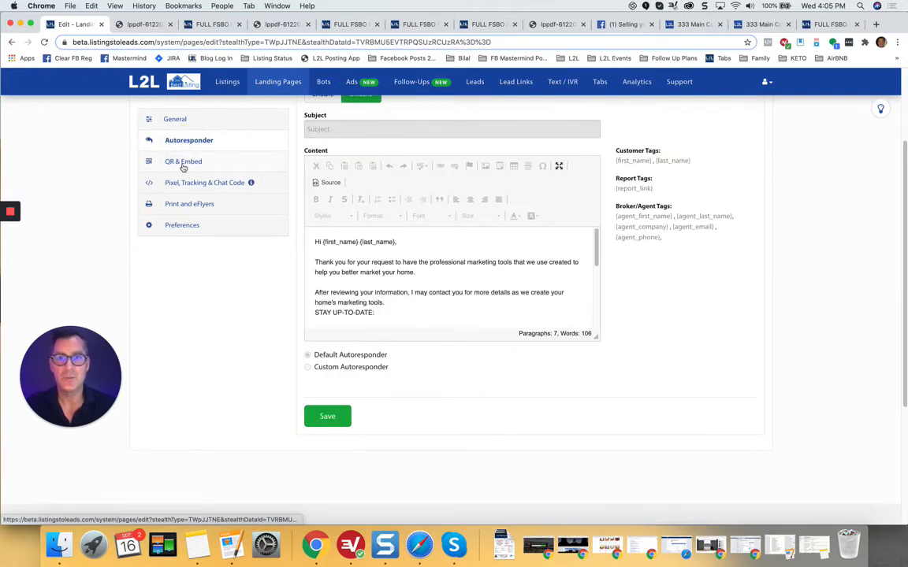
pyautogui.click(183, 163)
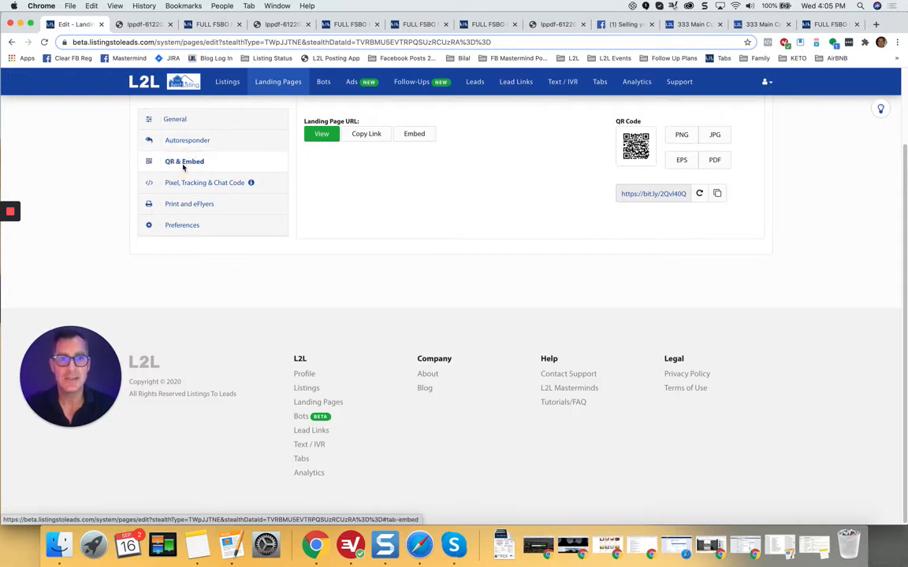
pyautogui.click(203, 183)
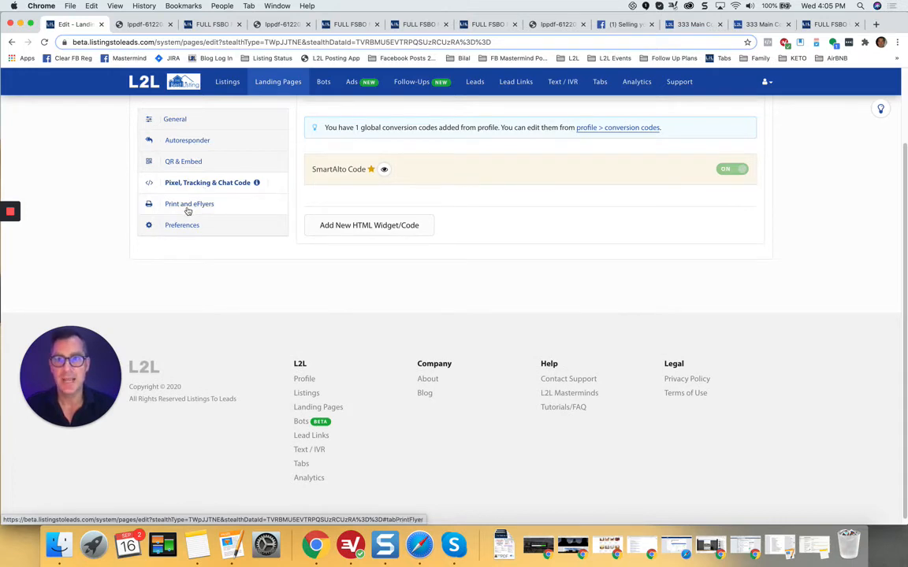
pyautogui.click(187, 208)
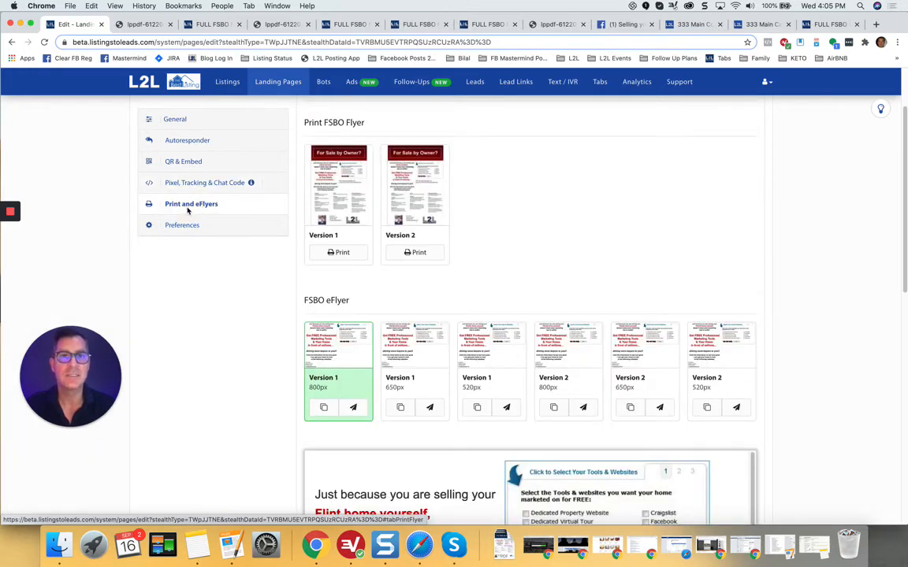
pyautogui.click(180, 226)
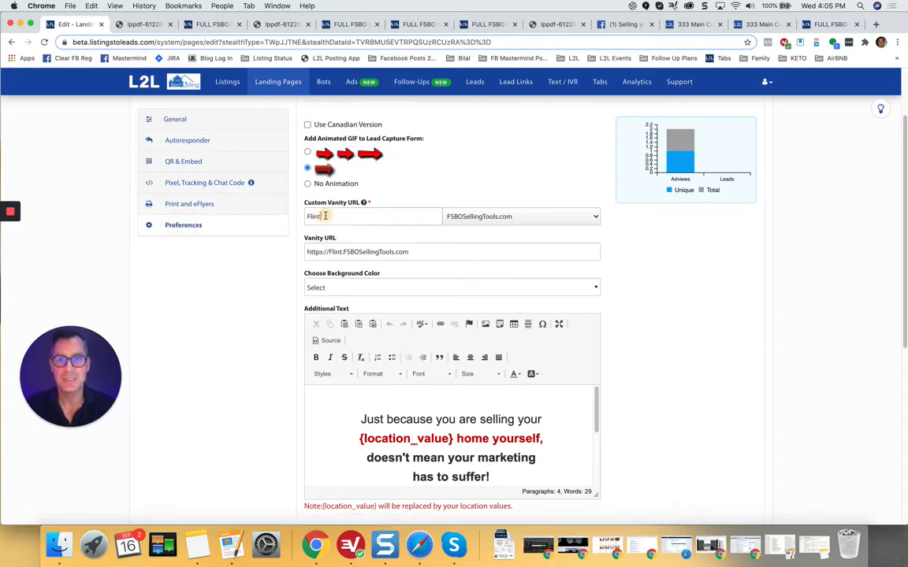
pyautogui.moveTo(330, 216); pyautogui.dragTo(298, 220)
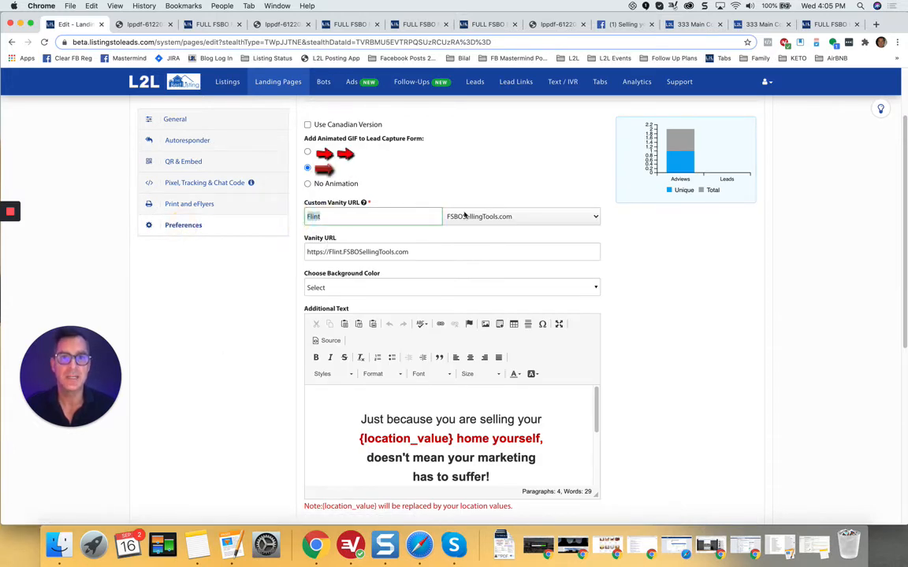
pyautogui.click(508, 217)
pyautogui.click(506, 213)
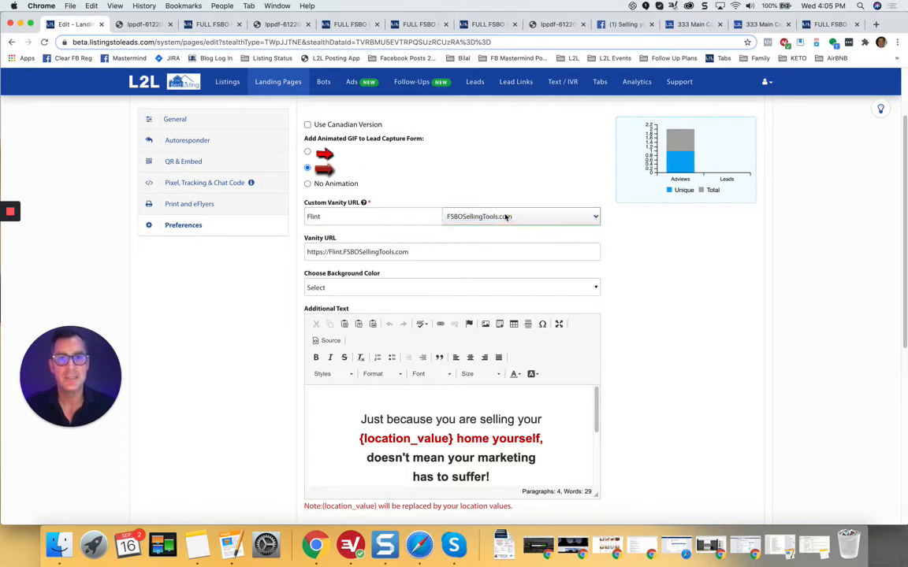
pyautogui.click(693, 301)
pyautogui.scroll(5, 662, 291)
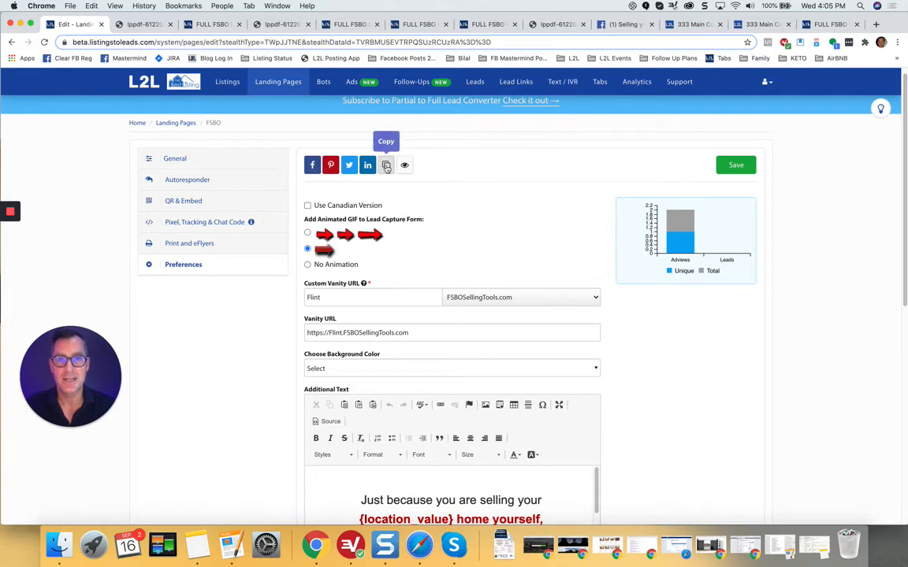
pyautogui.click(385, 165)
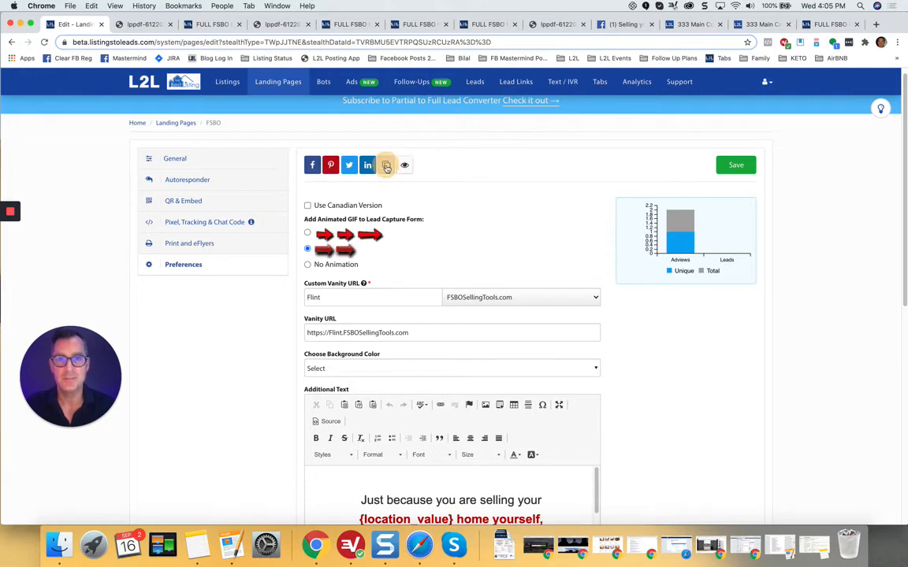
pyautogui.click(630, 25)
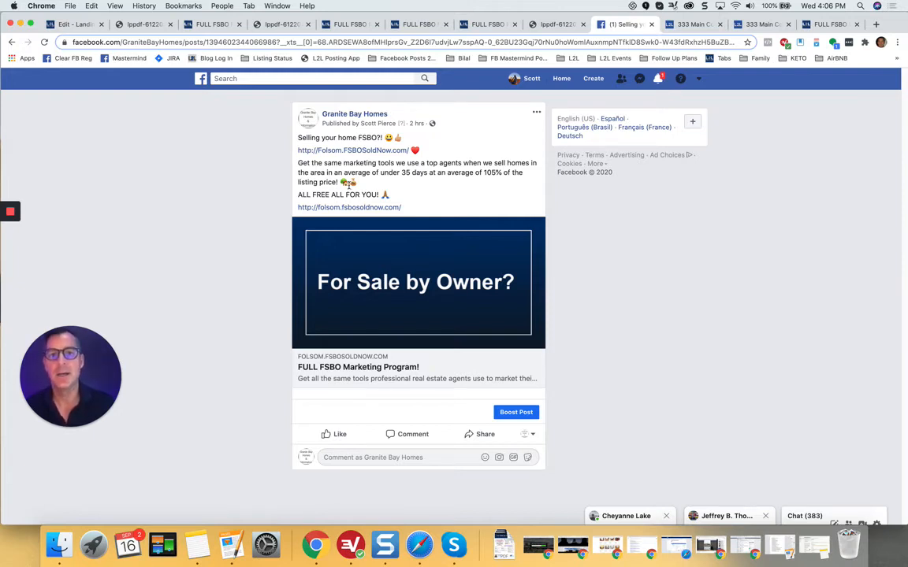
# Step: Open the Granite Bay Homes post's folsom.fsbosoldnow.com link in a new tab
pyautogui.click(361, 151)
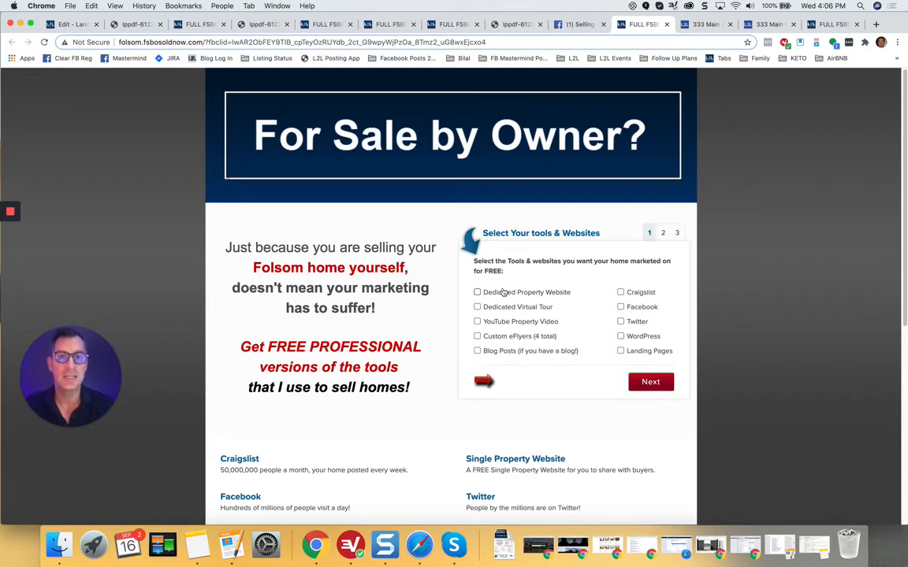
# Step: Leave the live Folsom page and return to the Flint Edit Landing Page tab
pyautogui.click(73, 25)
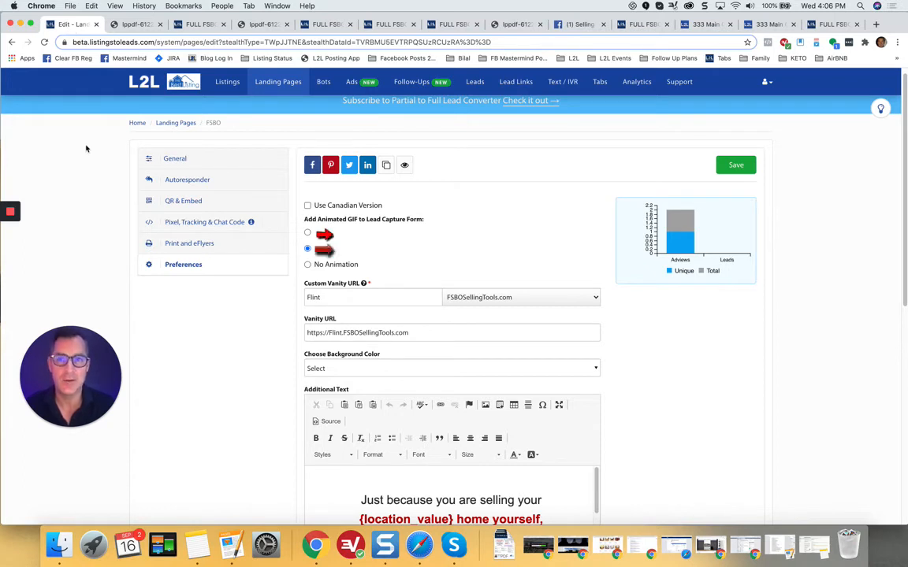
# Step: Start a new manual listing from Listings with its status set to For Sale by Owner
pyautogui.click(228, 82)
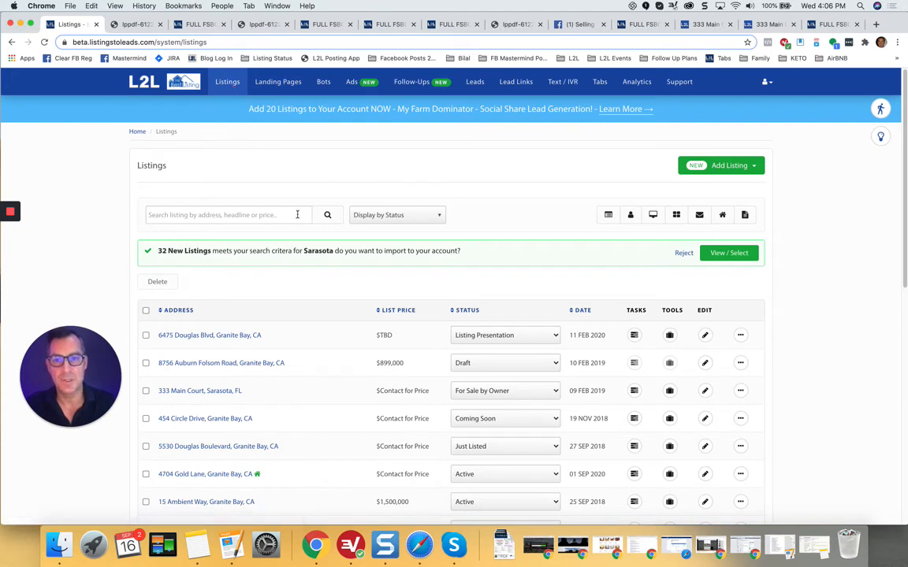
pyautogui.click(744, 167)
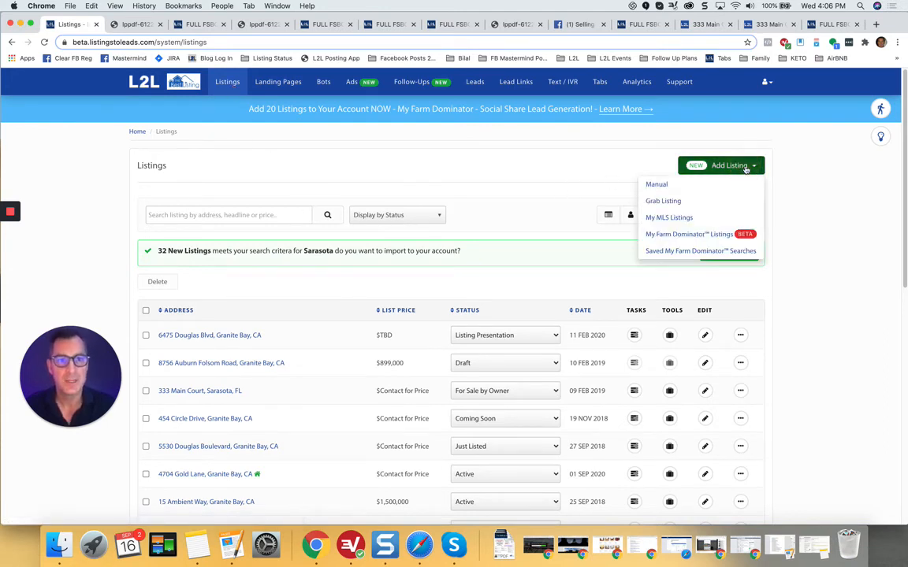
pyautogui.click(664, 188)
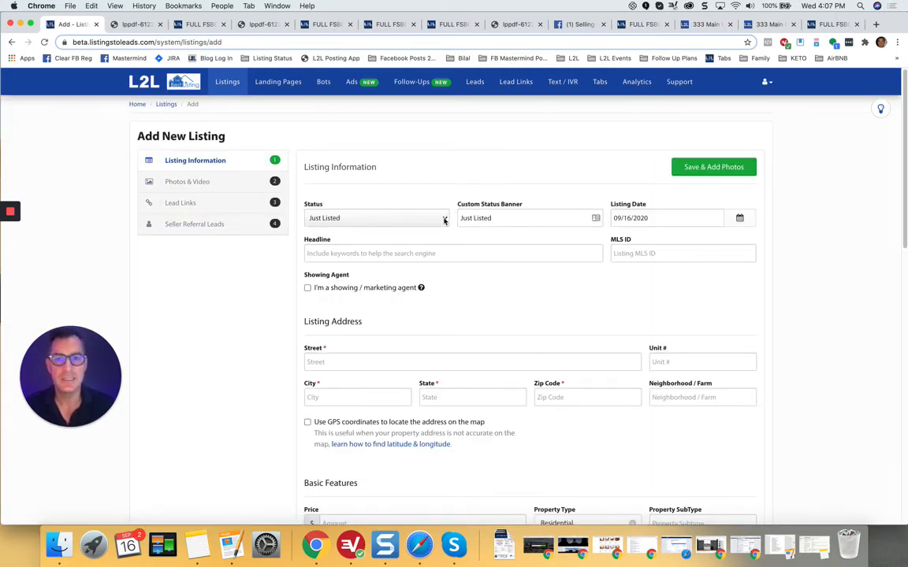
pyautogui.click(445, 218)
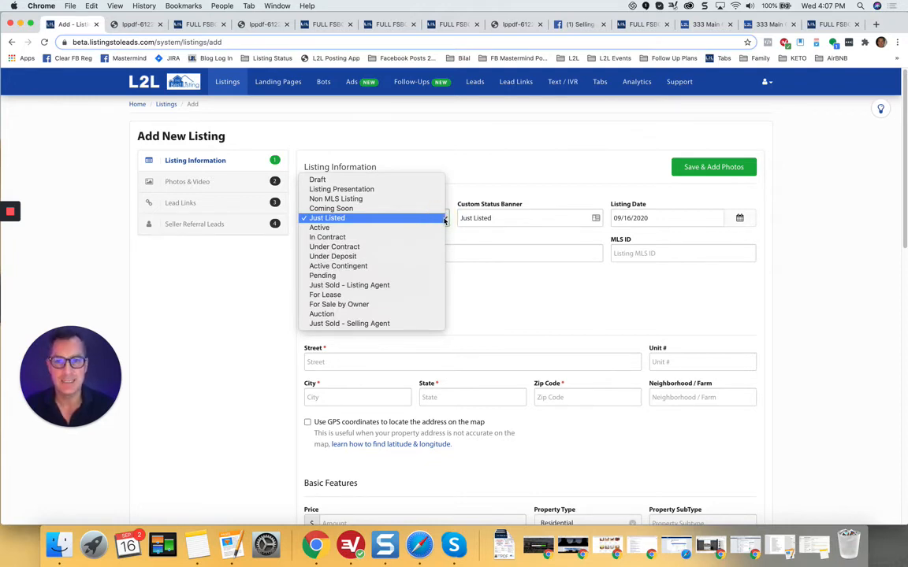
pyautogui.click(373, 305)
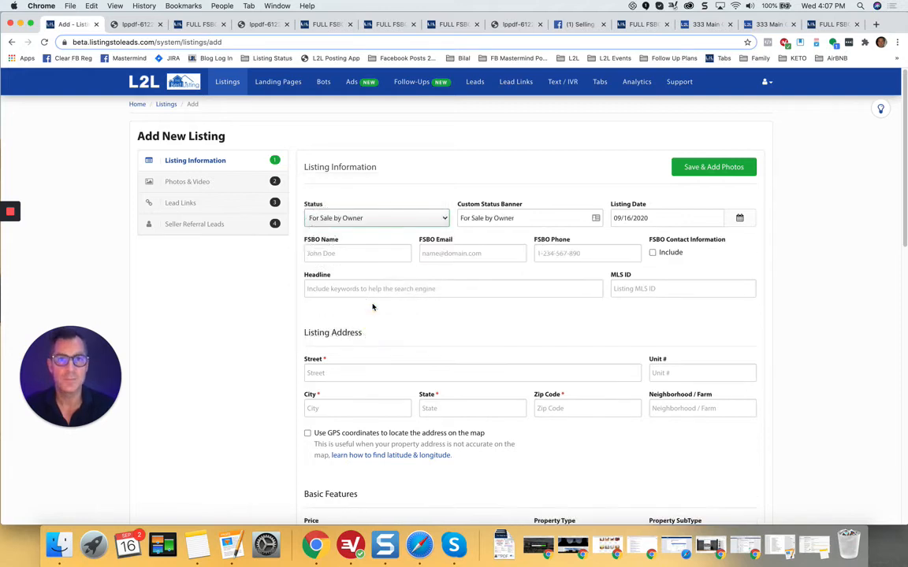
# Step: Try Active with a 'Make Me Move' banner, then settle on For Sale by Owner with an empty banner
pyautogui.click(426, 218)
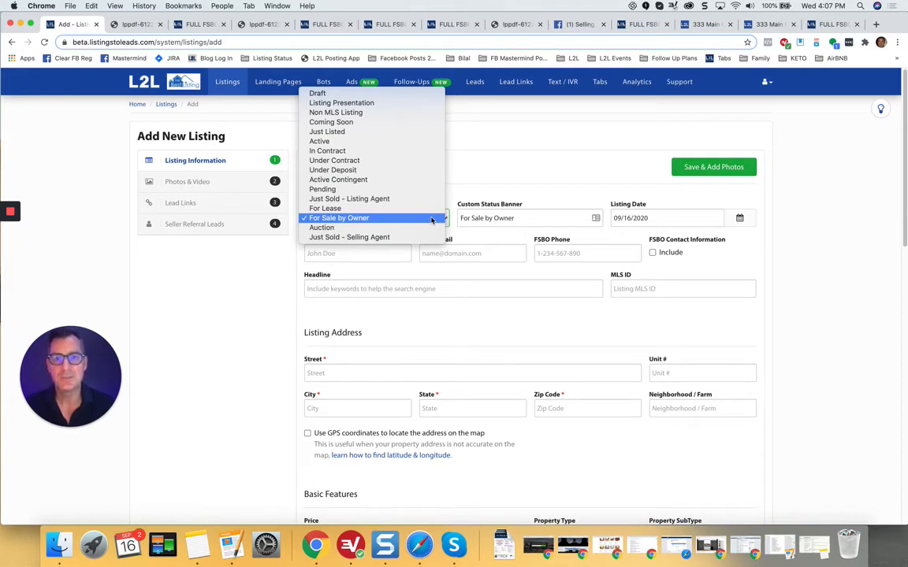
pyautogui.click(367, 142)
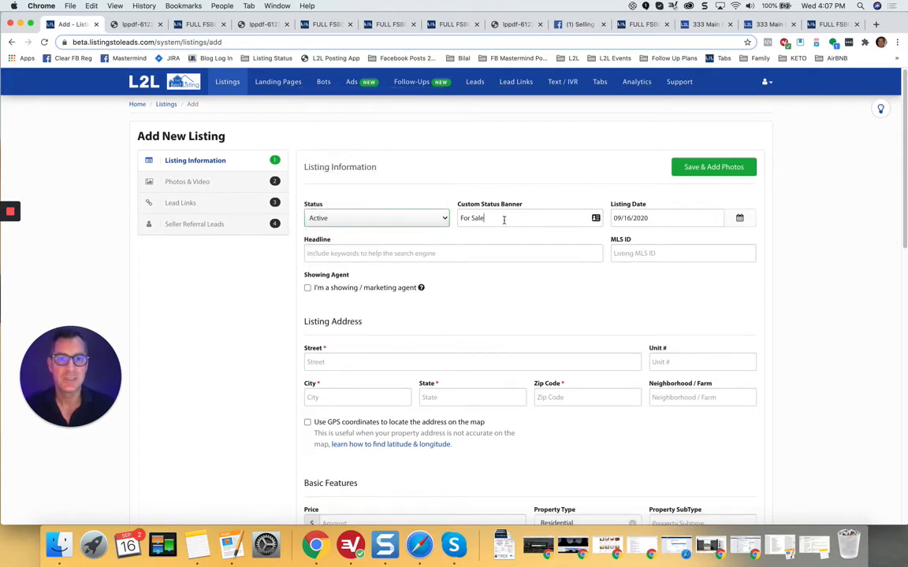
pyautogui.moveTo(503, 218); pyautogui.dragTo(421, 219)
pyautogui.write('Make Me Move')
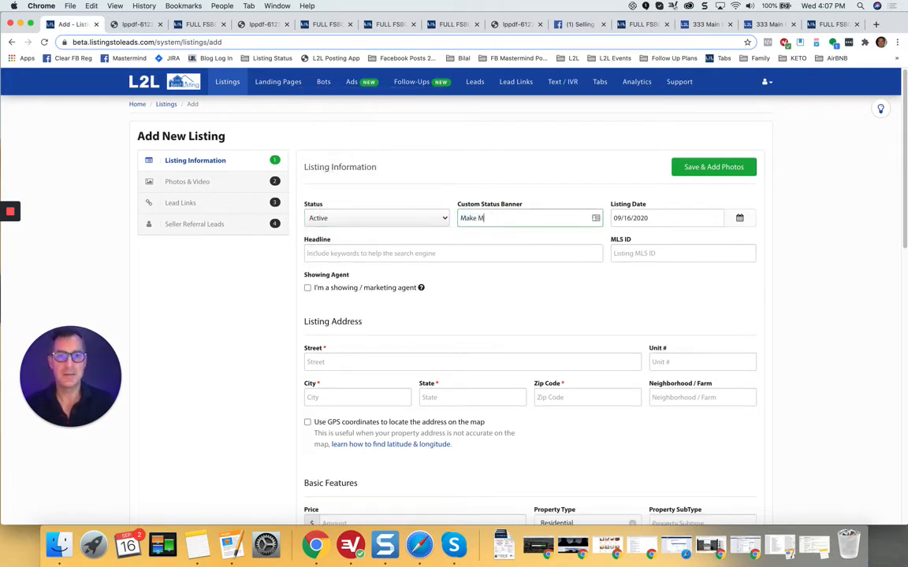
pyautogui.click(446, 220)
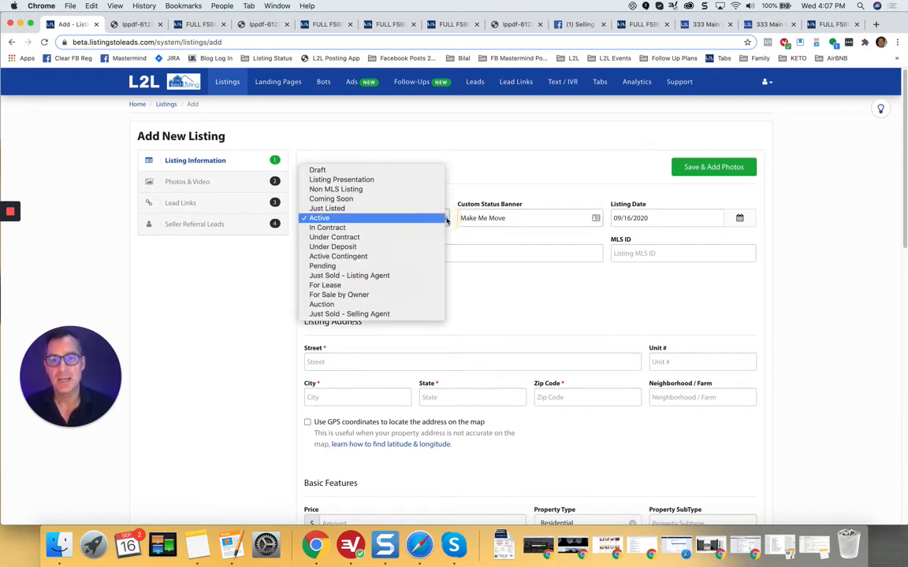
pyautogui.click(407, 296)
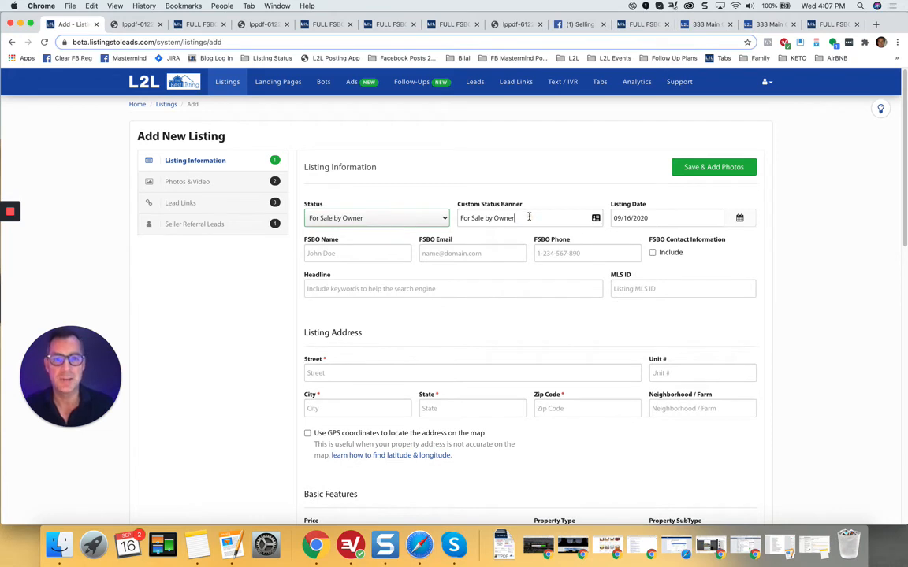
pyautogui.press('Tab')
pyautogui.write('Make Me Move')
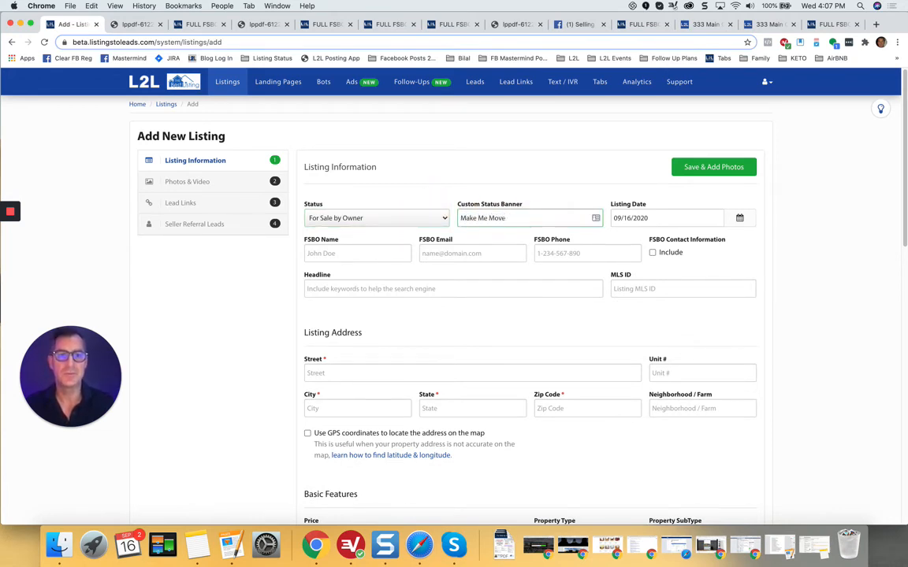
pyautogui.press('super+a')
pyautogui.press('BackSpace')
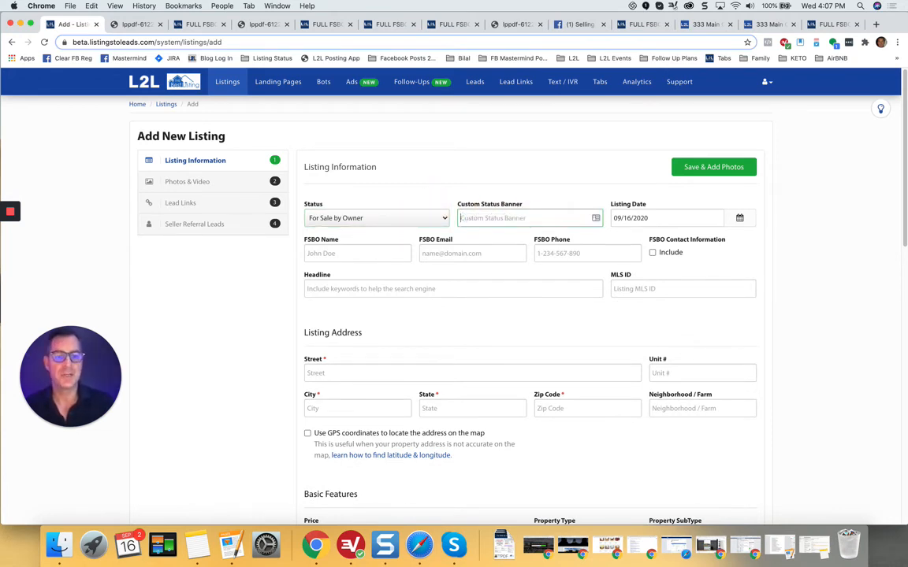
pyautogui.click(284, 288)
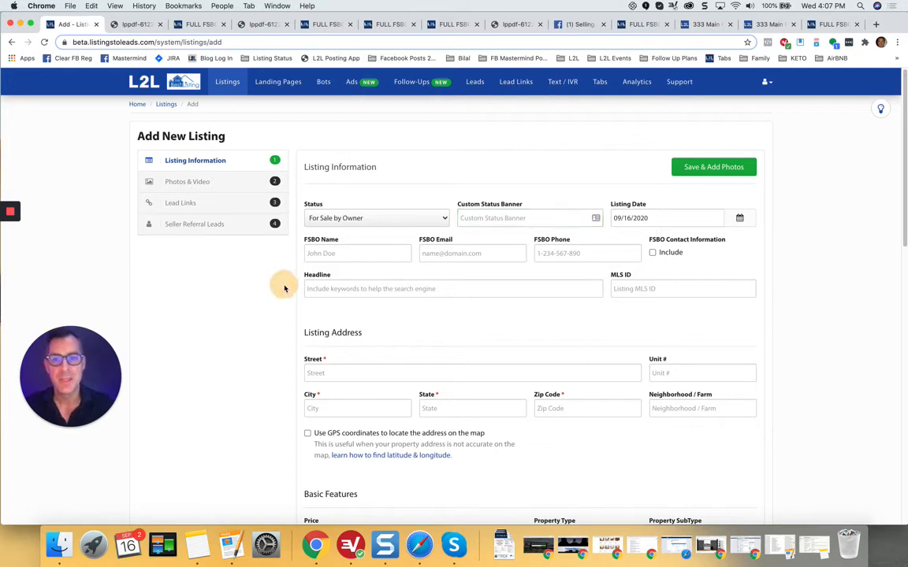
# Step: Point out the FSBO Email and FSBO Phone fields on the form
pyautogui.click(302, 241)
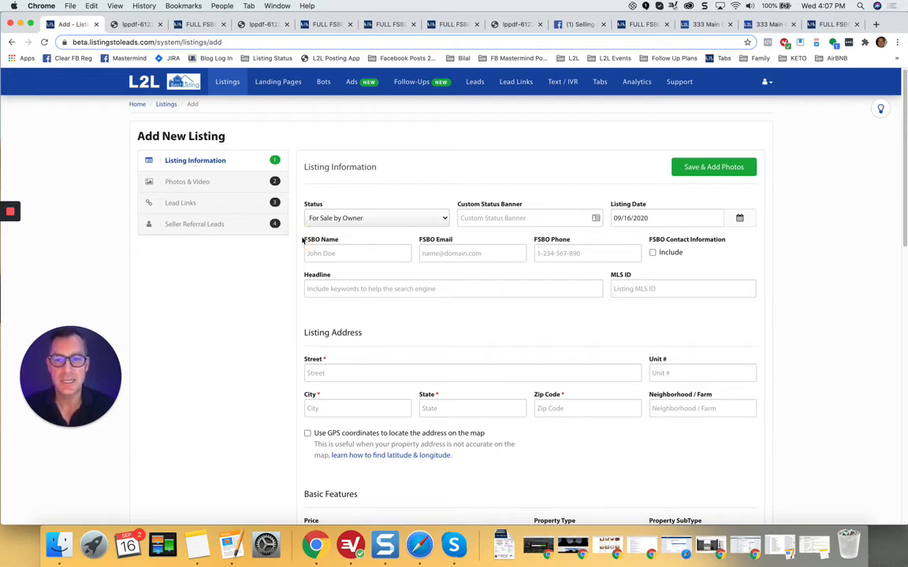
pyautogui.click(422, 239)
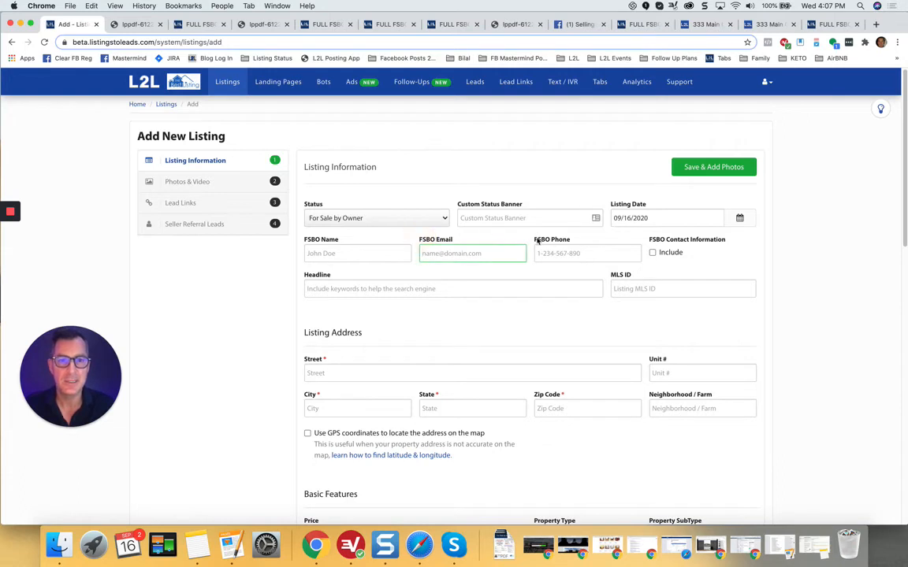
pyautogui.click(538, 241)
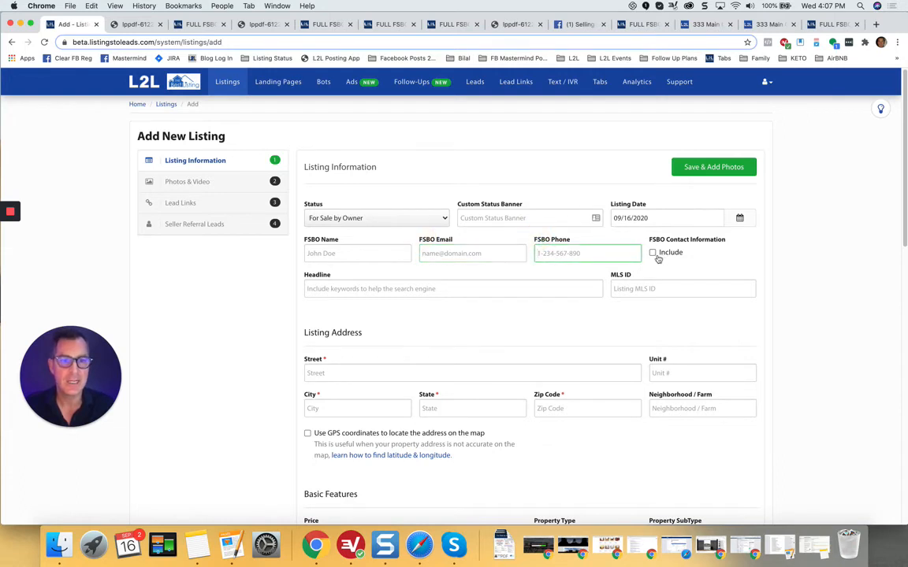
pyautogui.click(701, 25)
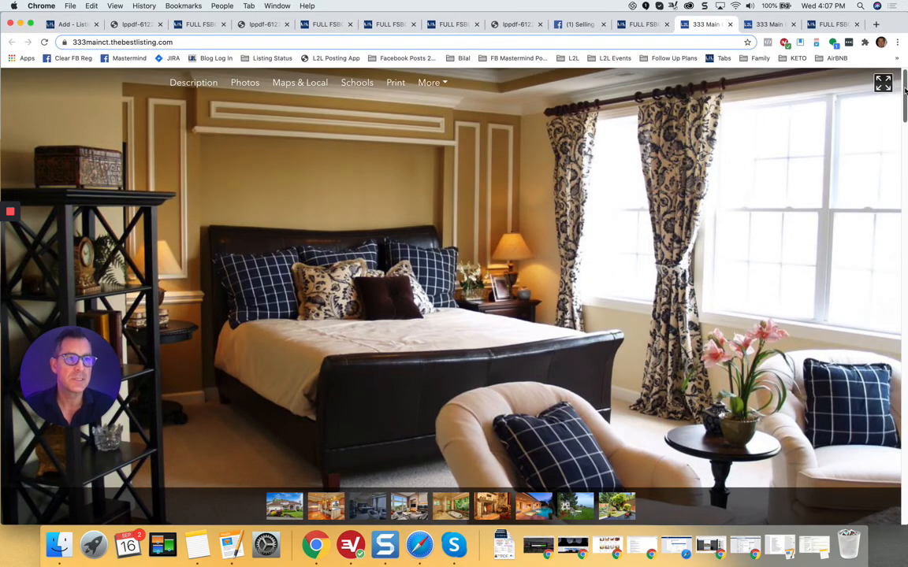
pyautogui.scroll(-4, 905, 125)
pyautogui.scroll(-3, 905, 125)
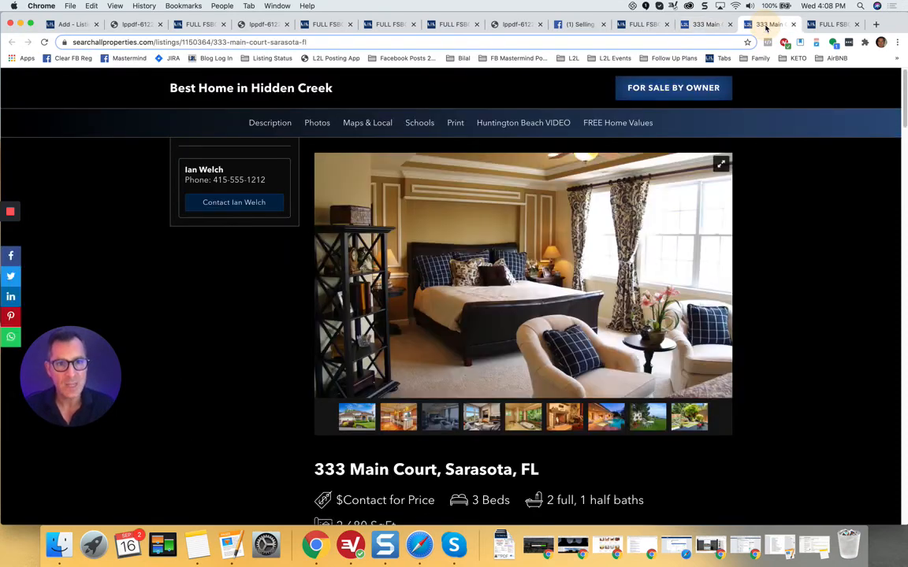
pyautogui.click(764, 25)
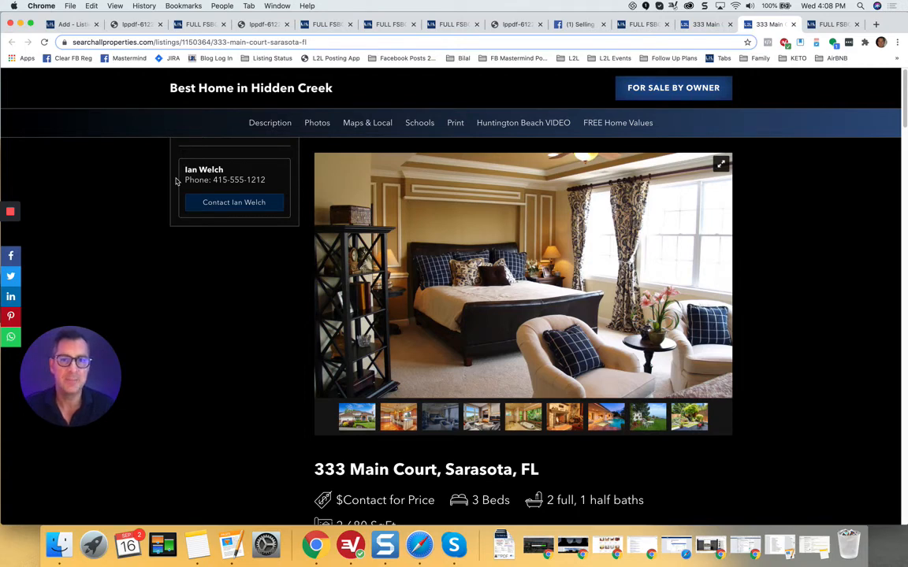
pyautogui.click(69, 24)
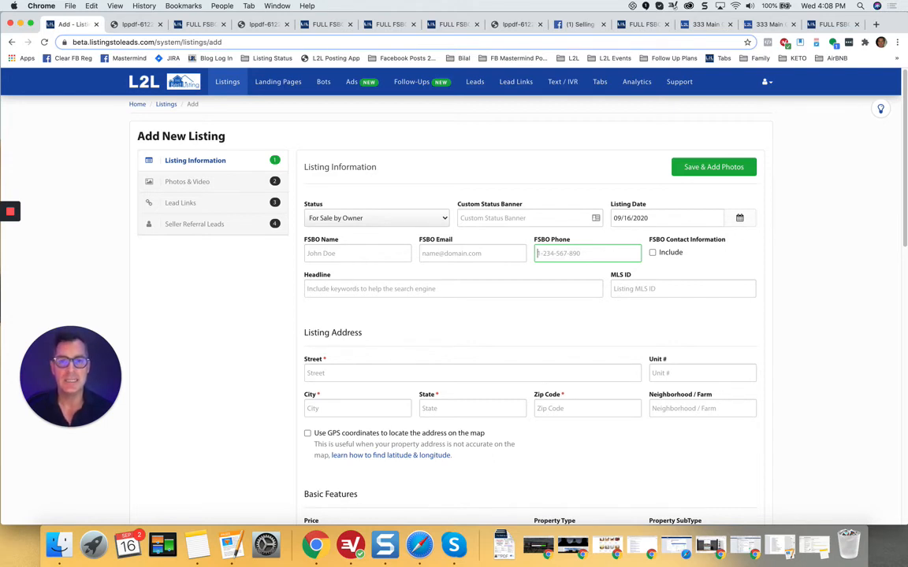
pyautogui.click(304, 241)
pyautogui.click(417, 240)
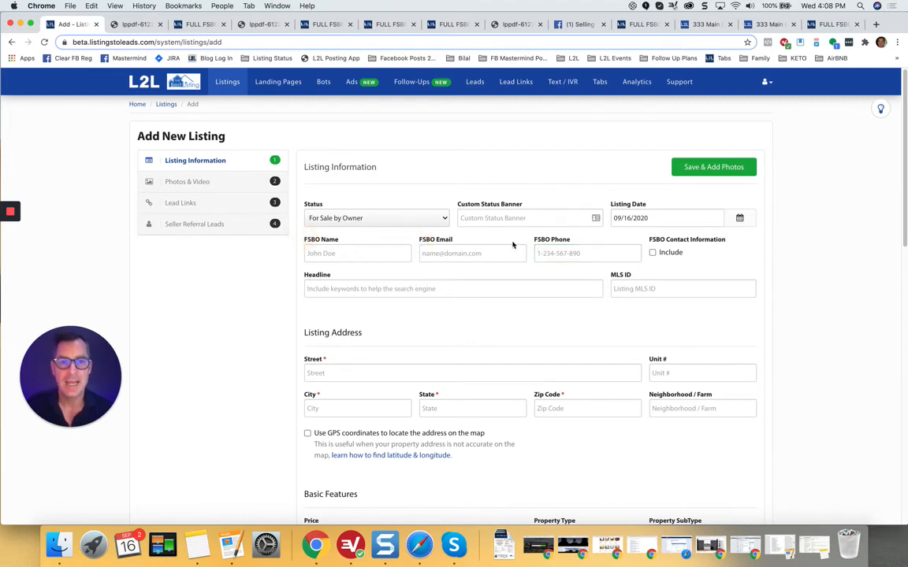
pyautogui.click(536, 242)
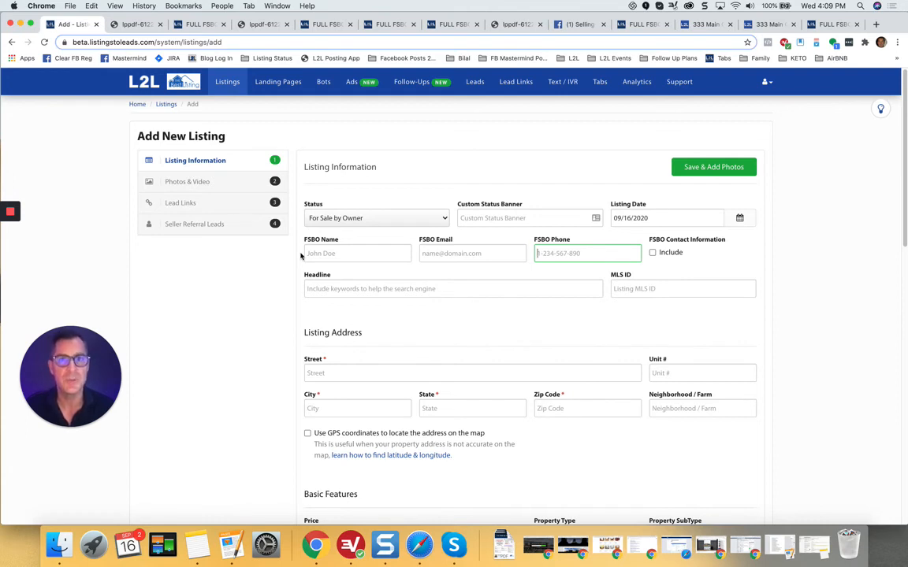
pyautogui.click(268, 226)
pyautogui.scroll(-2, 272, 236)
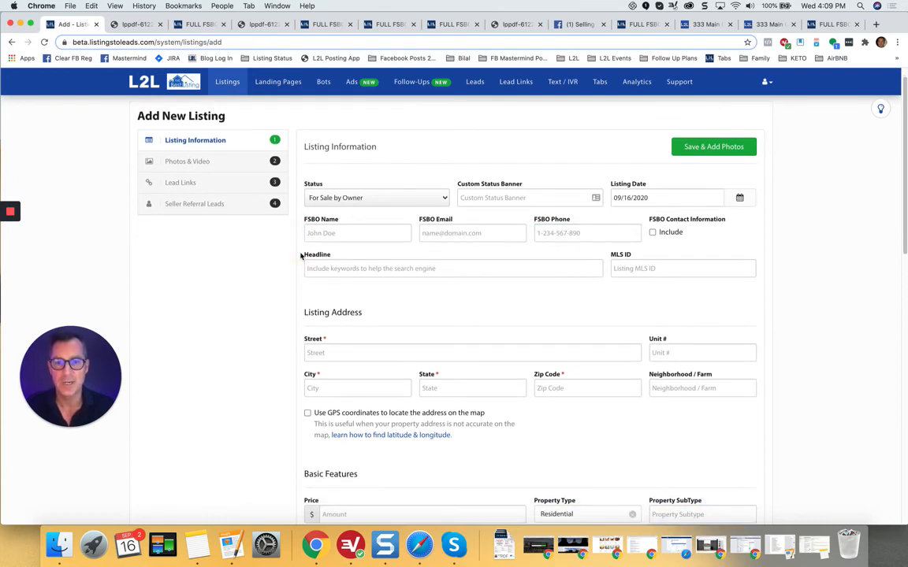
pyautogui.scroll(-5, 295, 303)
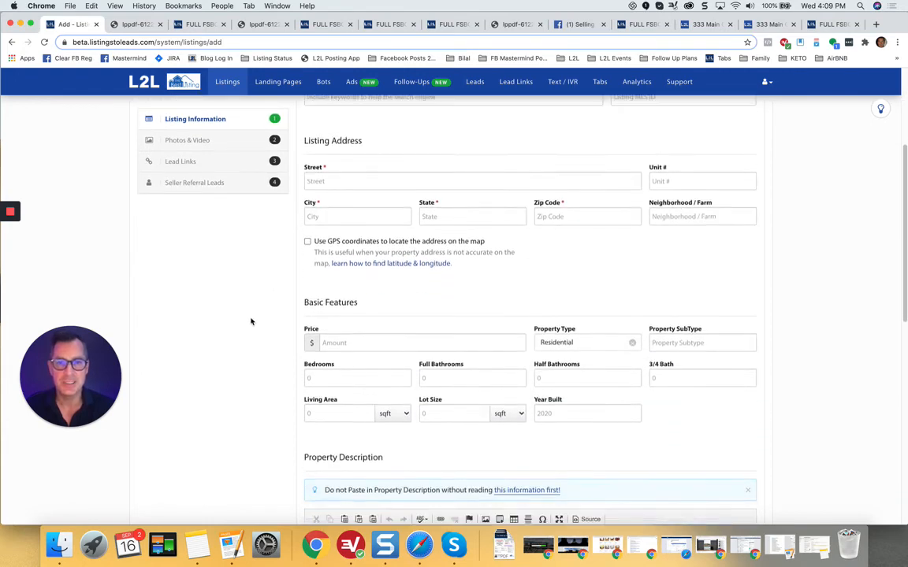
pyautogui.scroll(-5, 252, 322)
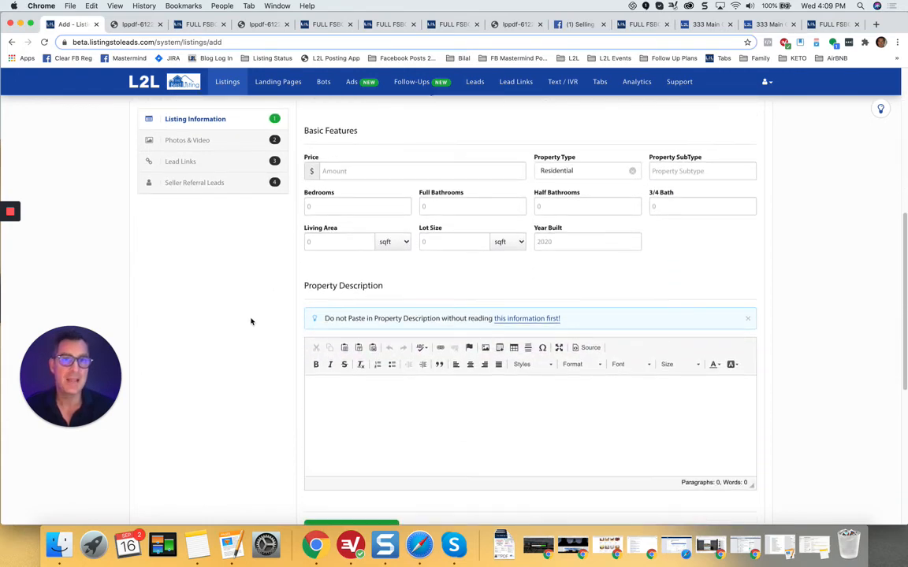
pyautogui.scroll(-2, 251, 322)
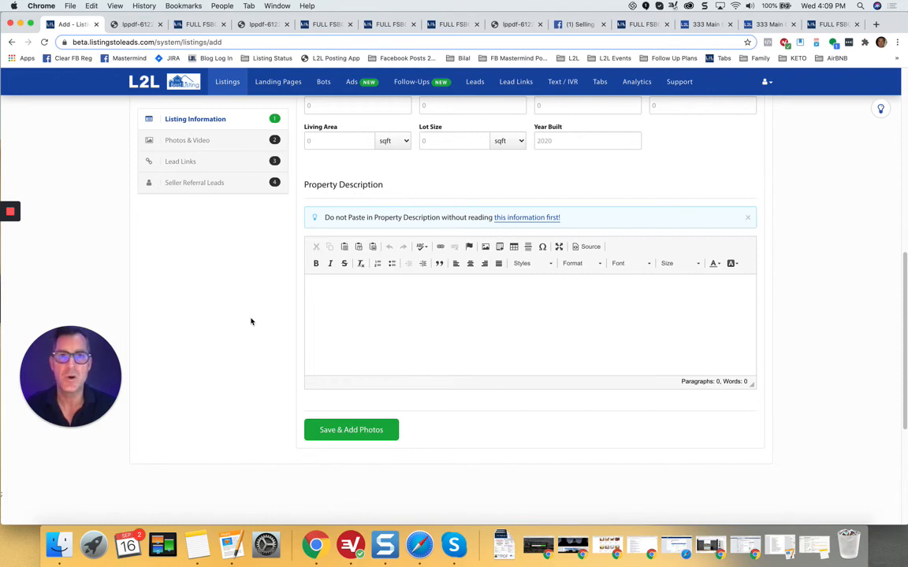
pyautogui.scroll(3, 252, 315)
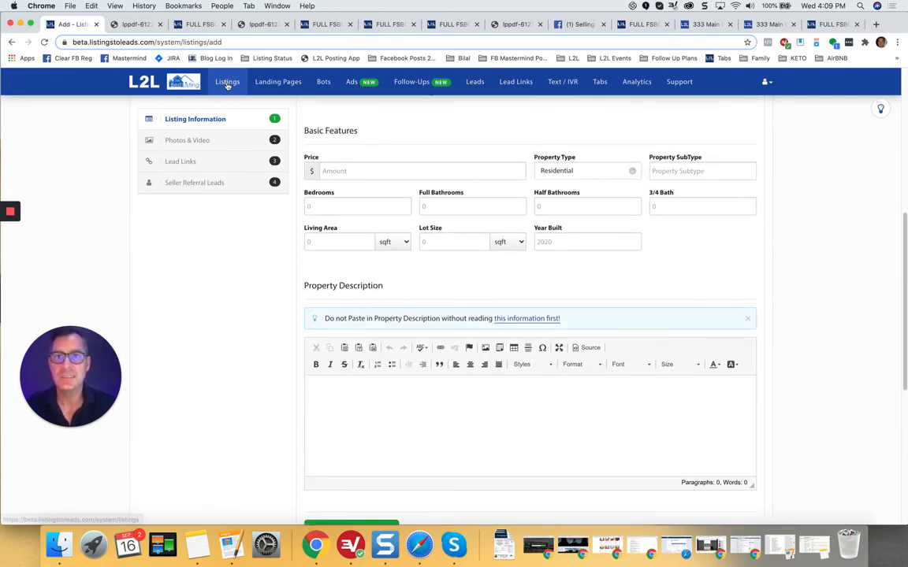
pyautogui.click(227, 83)
pyautogui.scroll(-2, 327, 278)
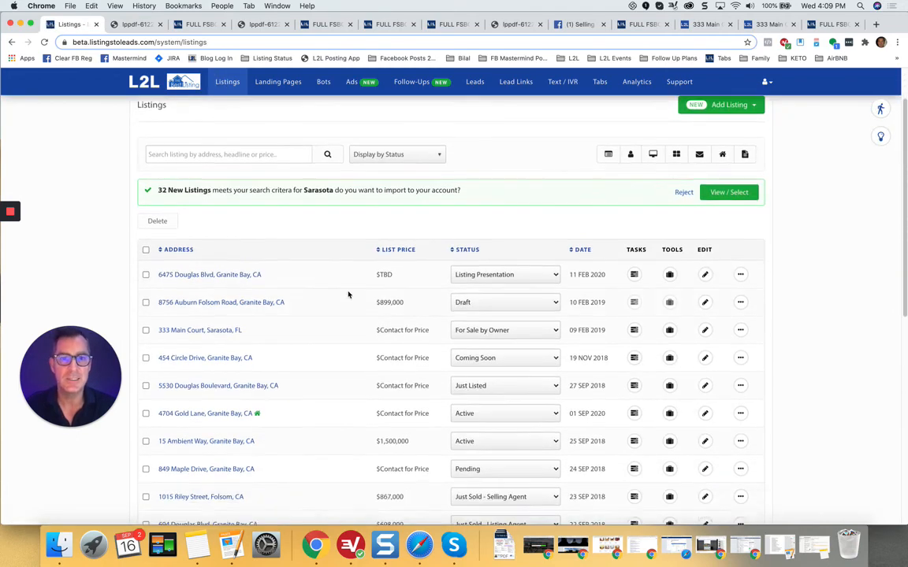
pyautogui.scroll(-1, 410, 295)
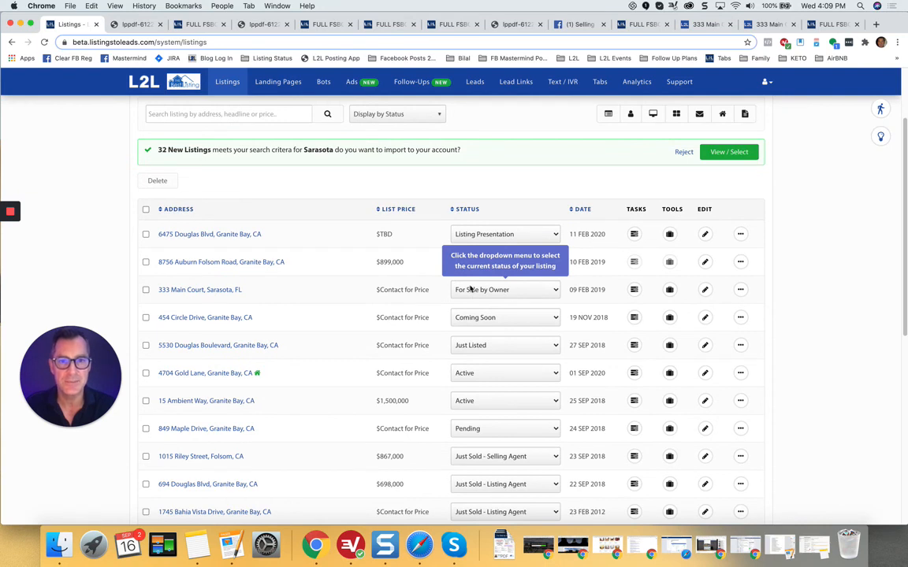
pyautogui.click(634, 291)
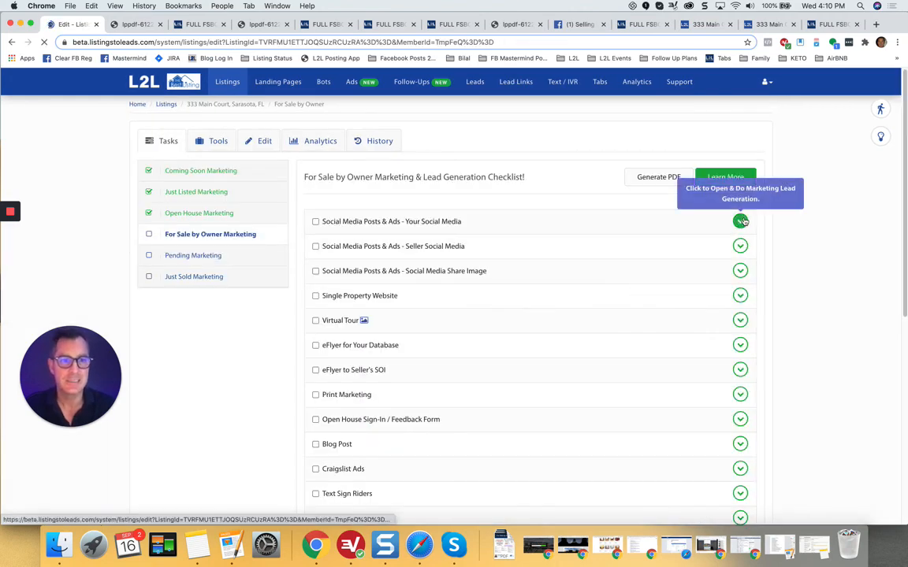
pyautogui.click(740, 222)
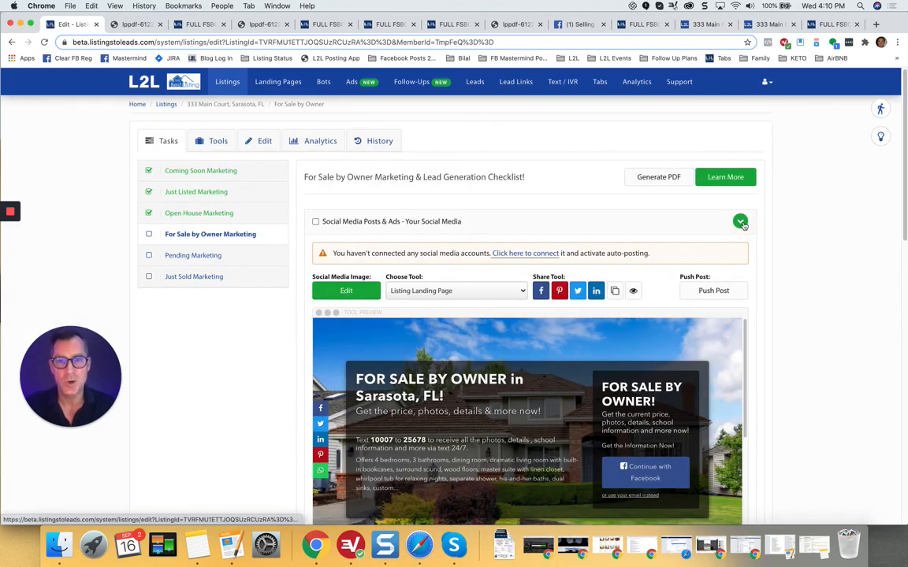
pyautogui.scroll(-1, 743, 226)
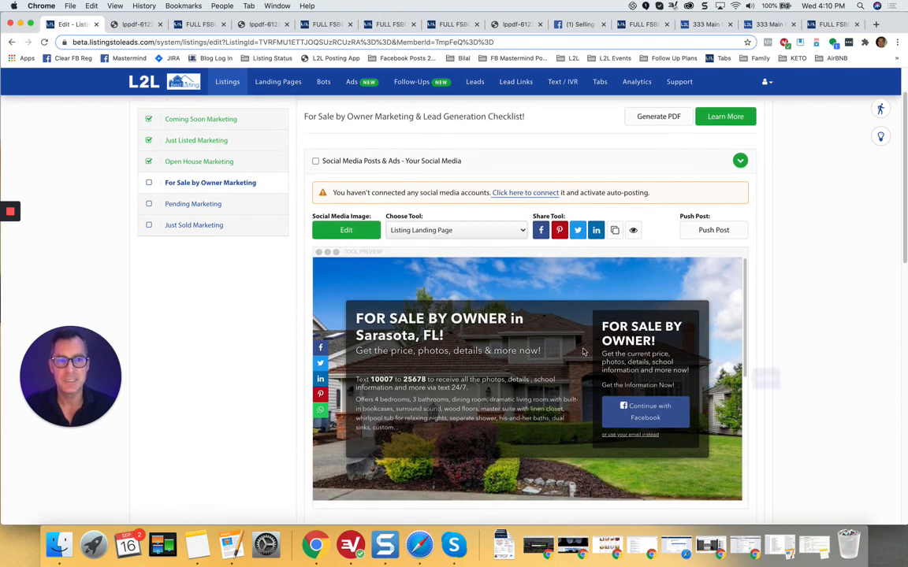
pyautogui.click(741, 161)
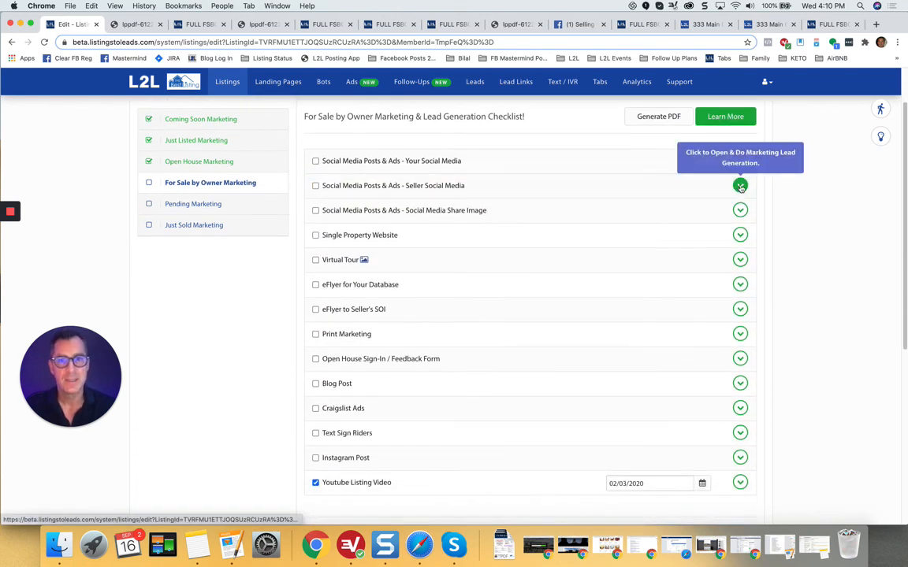
# Step: Expand Single Property Website and preview the Luxury site in a new tab before closing it
pyautogui.click(740, 235)
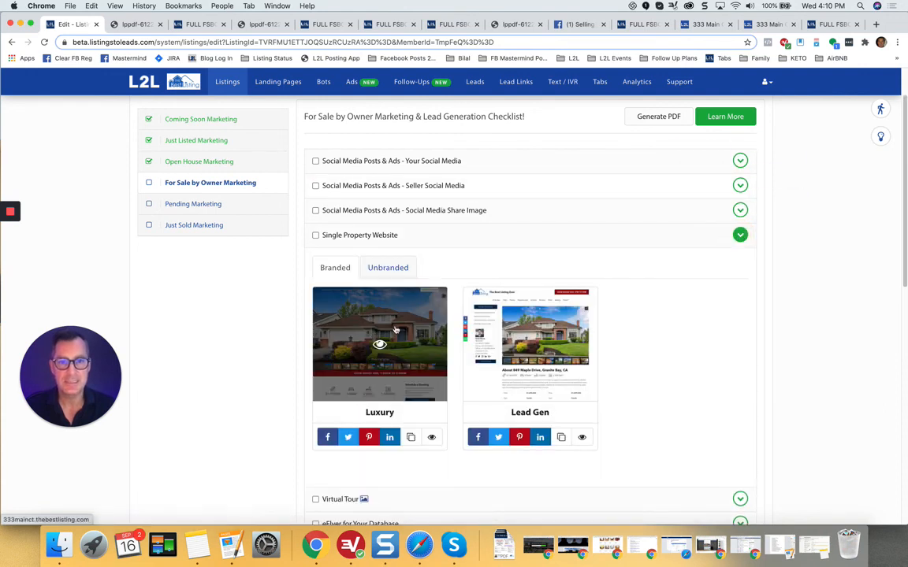
pyautogui.click(397, 330)
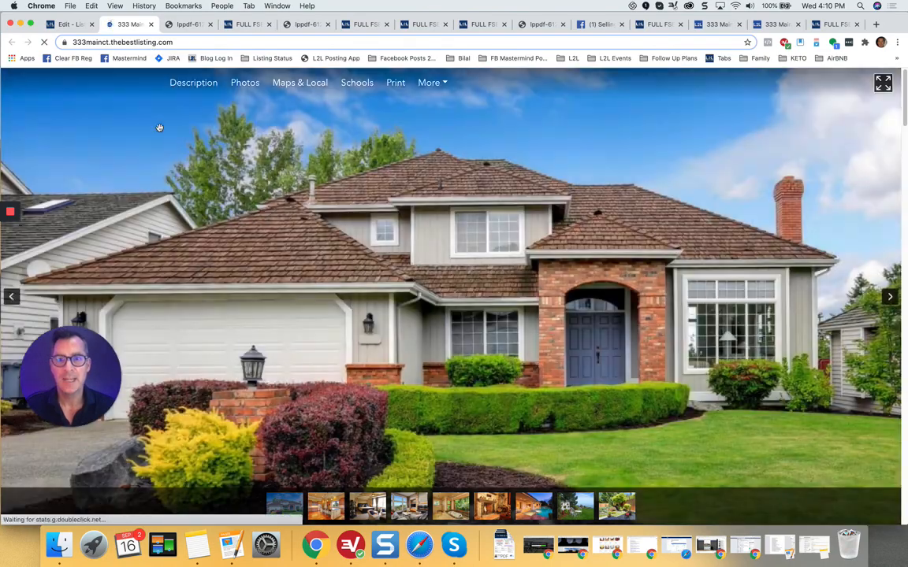
pyautogui.scroll(-8, 270, 278)
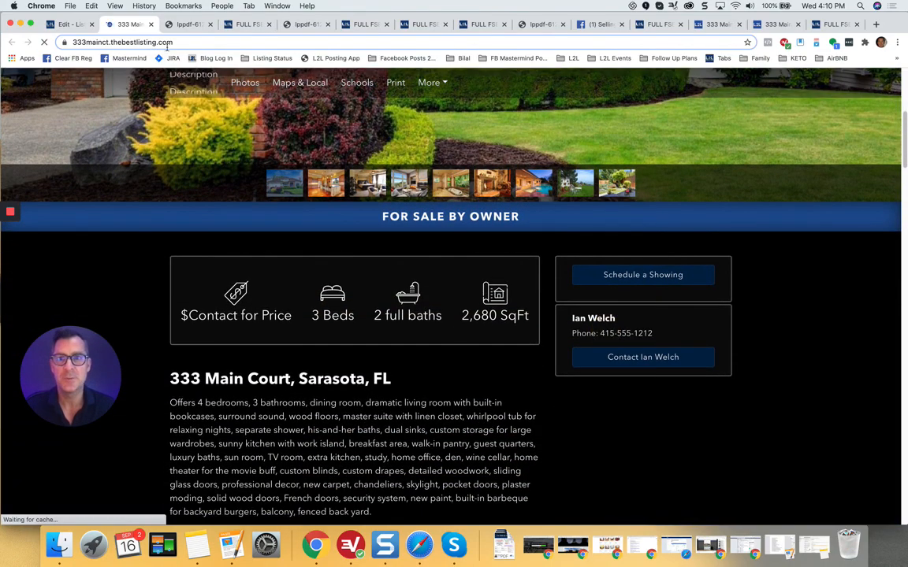
pyautogui.click(147, 24)
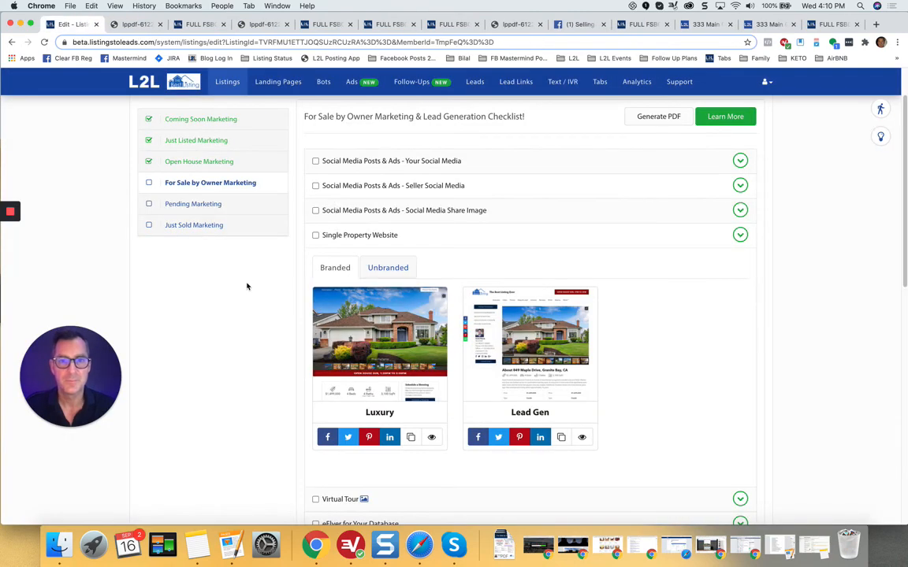
pyautogui.scroll(-4, 268, 291)
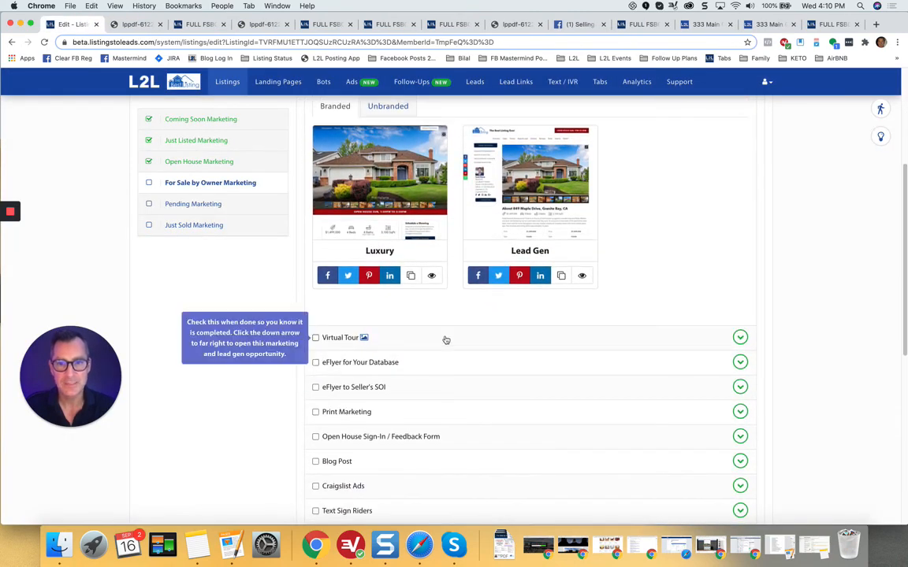
pyautogui.scroll(-2, 403, 331)
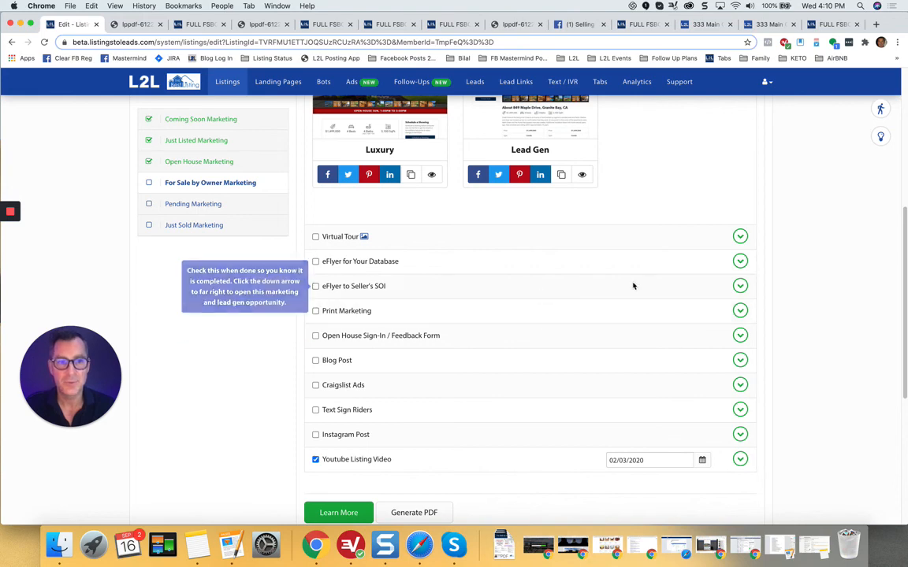
# Step: Expand Print Marketing to view its flyers, collapse it, and return to the checklist's top
pyautogui.click(740, 310)
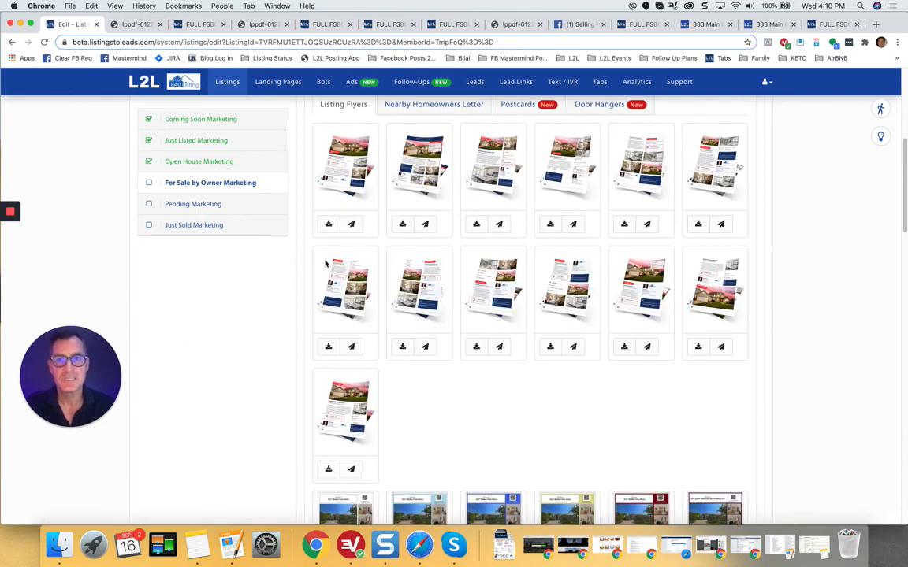
pyautogui.scroll(2, 326, 264)
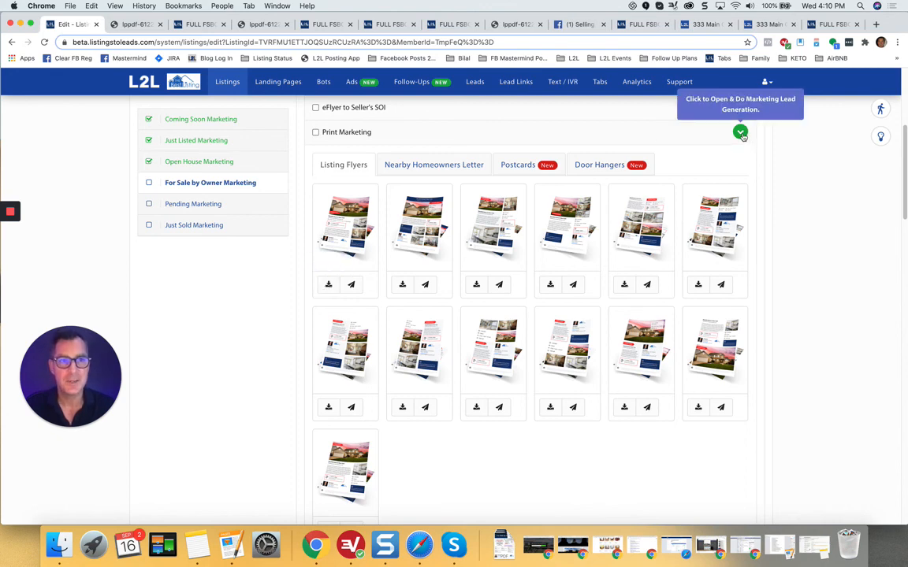
pyautogui.click(704, 126)
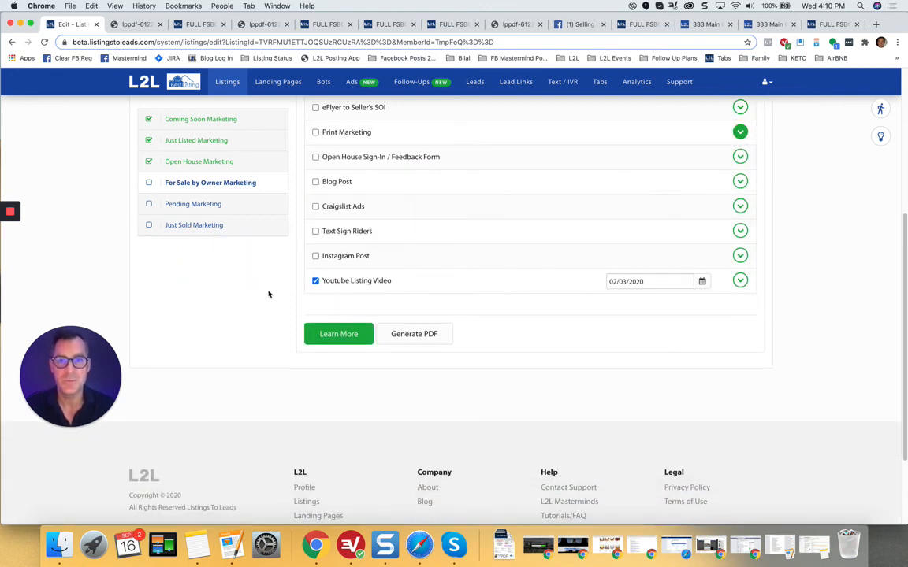
pyautogui.scroll(1, 268, 294)
pyautogui.scroll(6, 268, 294)
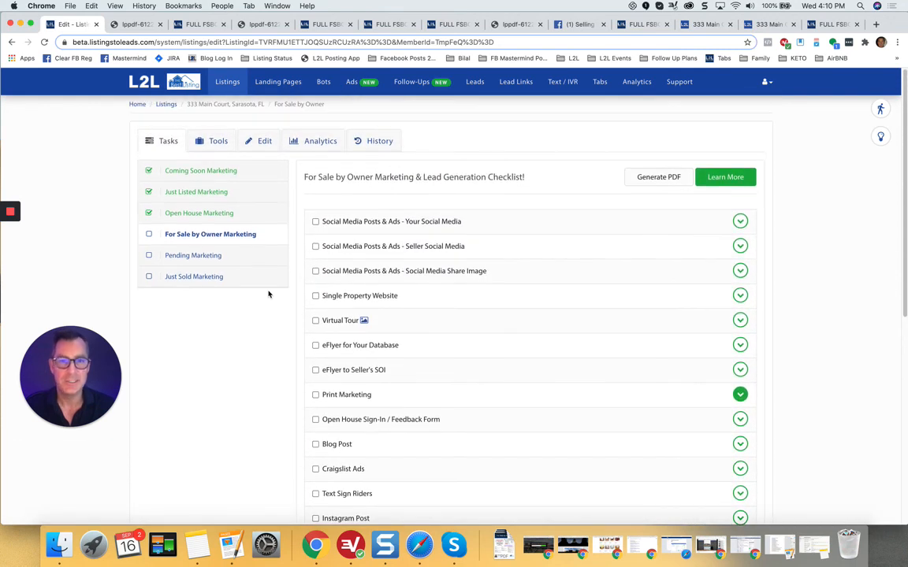